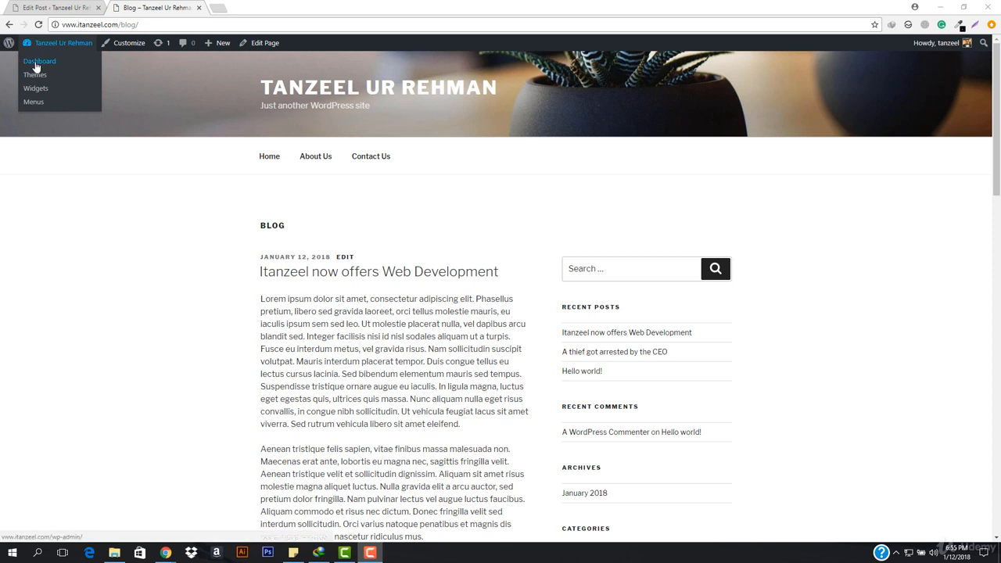
Add the Blog page to menu1 between About Us and Contact Us, and save the menu.
click(56, 103)
middle_click(80, 4)
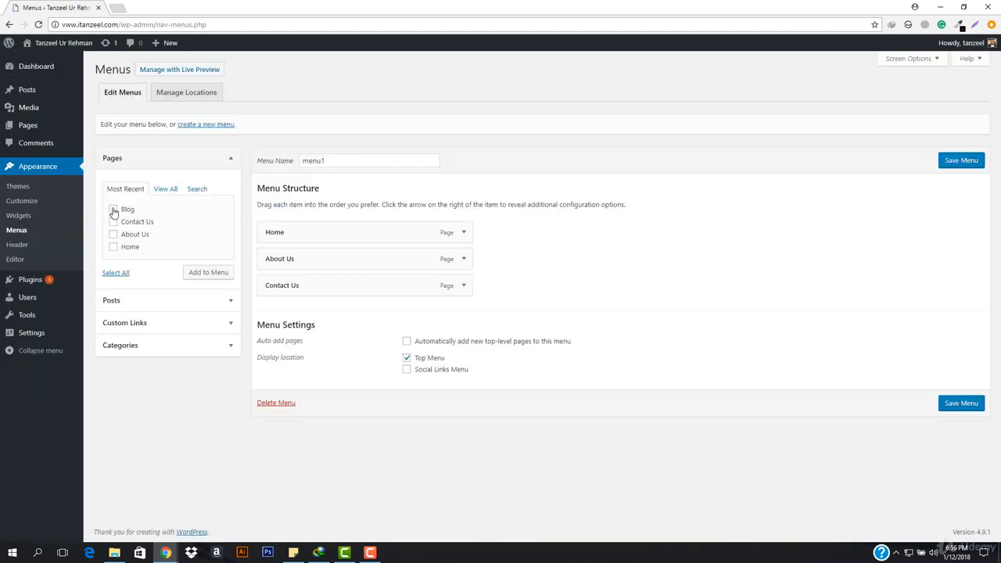
click(113, 209)
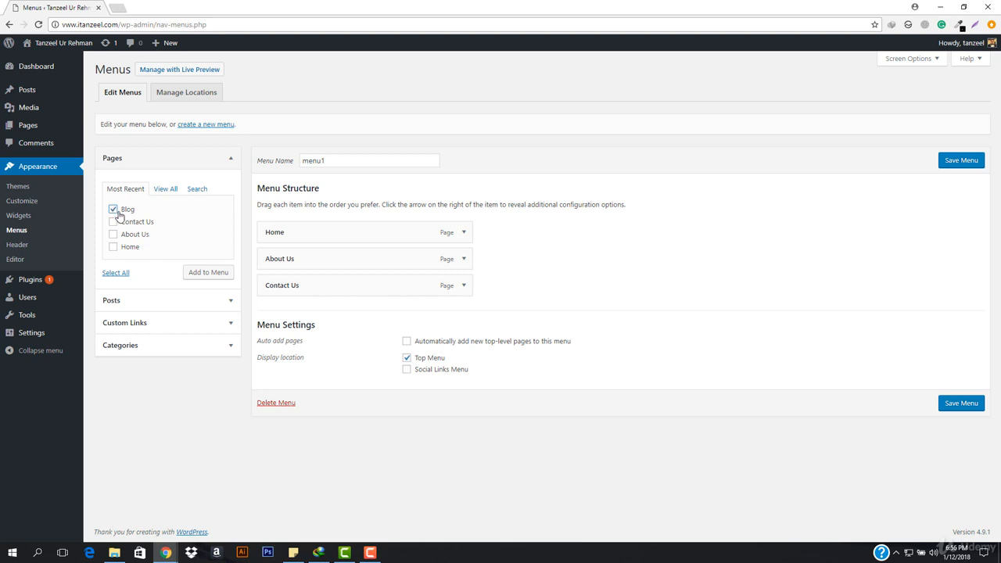
click(218, 273)
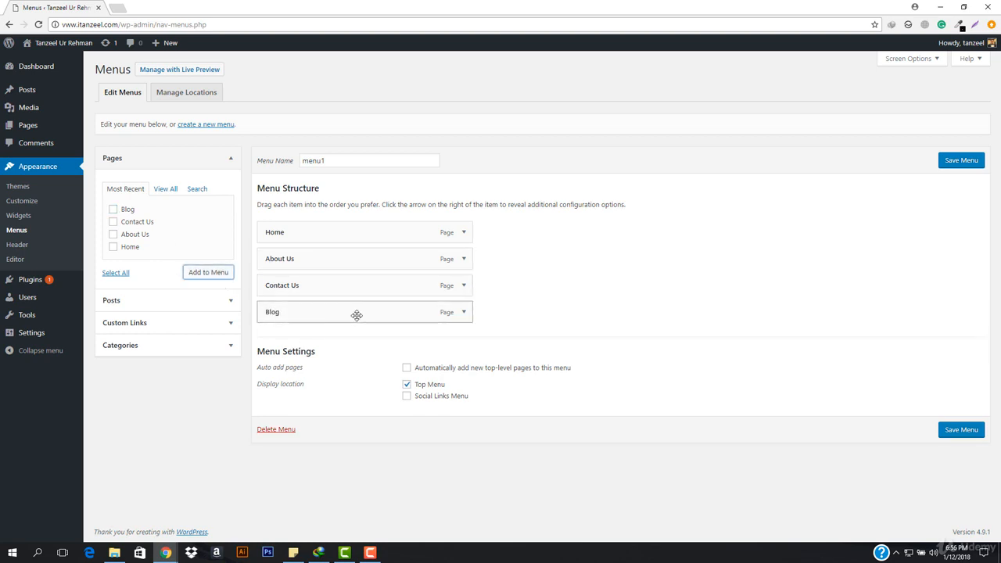
drag(302, 317, 297, 293)
click(964, 431)
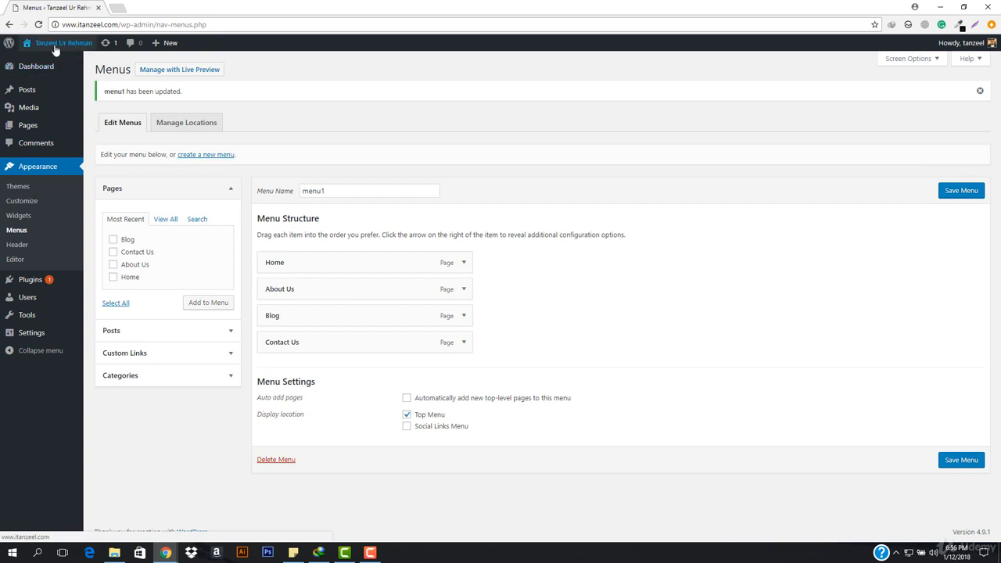
Visit the live site to check the navigation menu on the home page, and look through the Blog page.
mouse_move(55, 47)
click(32, 62)
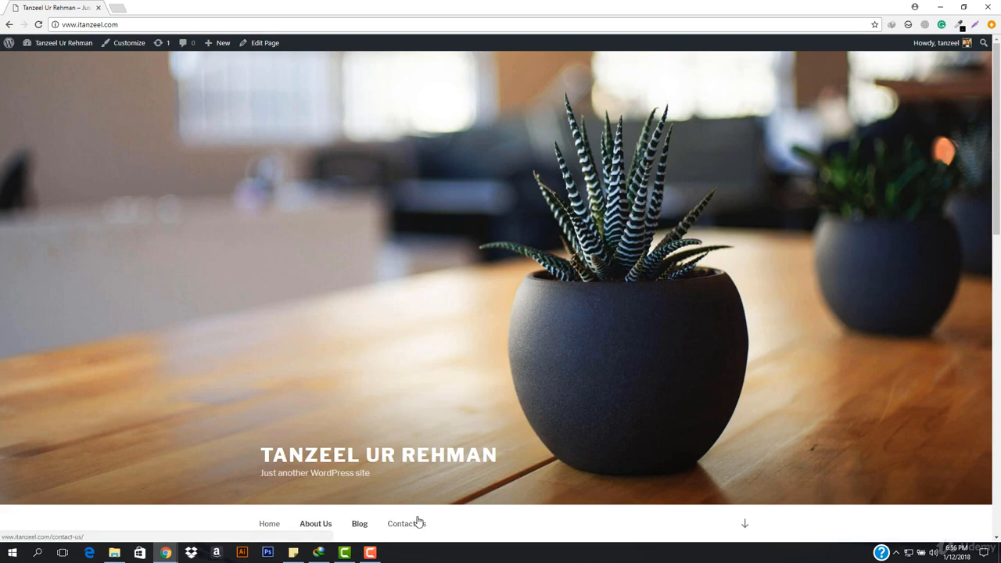
scroll(537, 396, down, 3)
scroll(348, 243, down, 7)
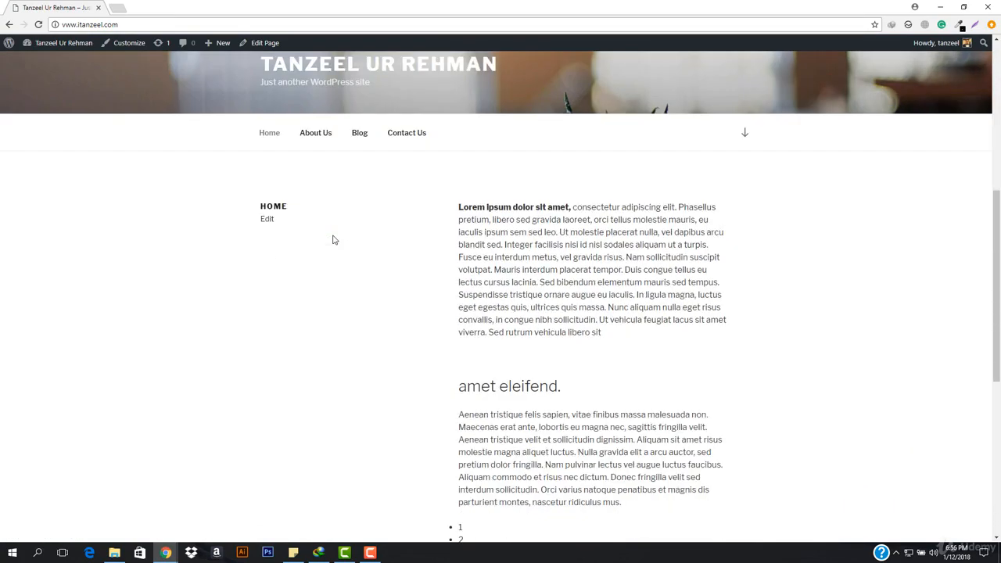
scroll(392, 258, up, 3)
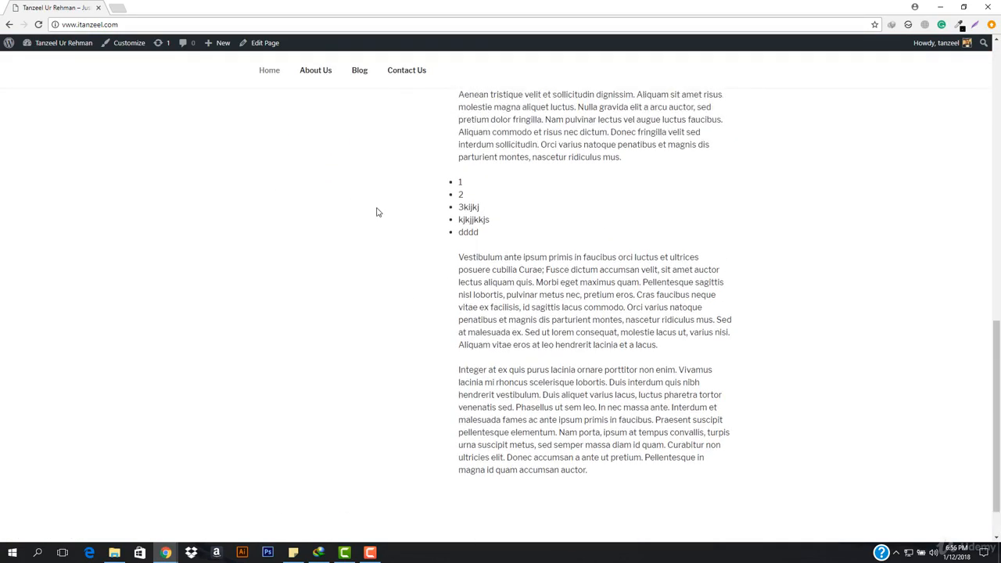
click(359, 71)
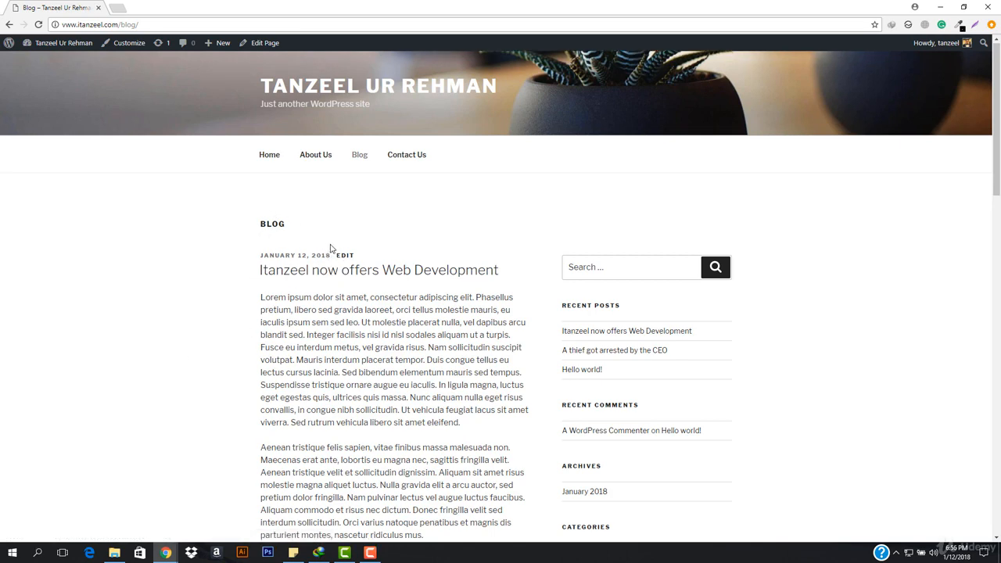
scroll(369, 151, down, 2)
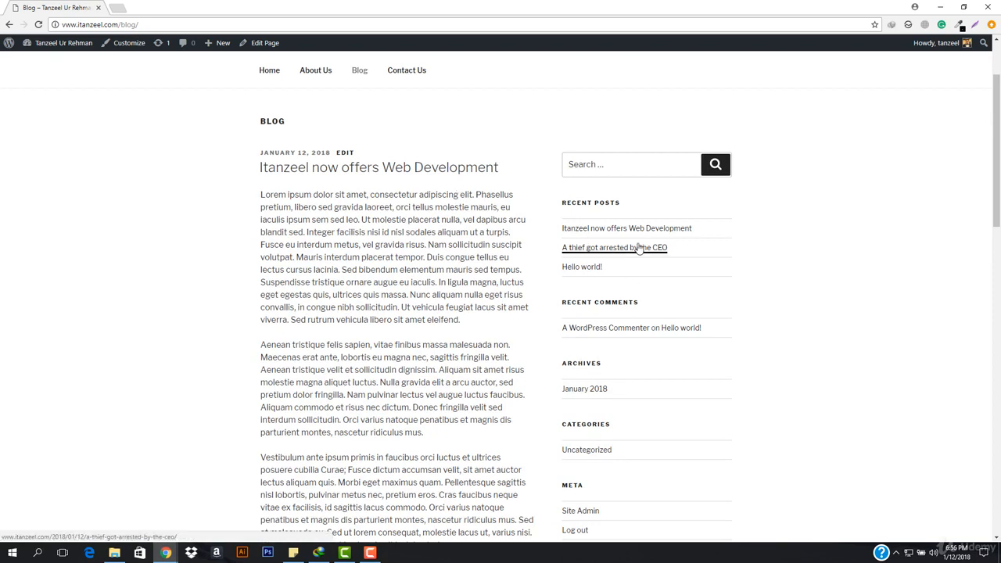
scroll(388, 214, up, 2)
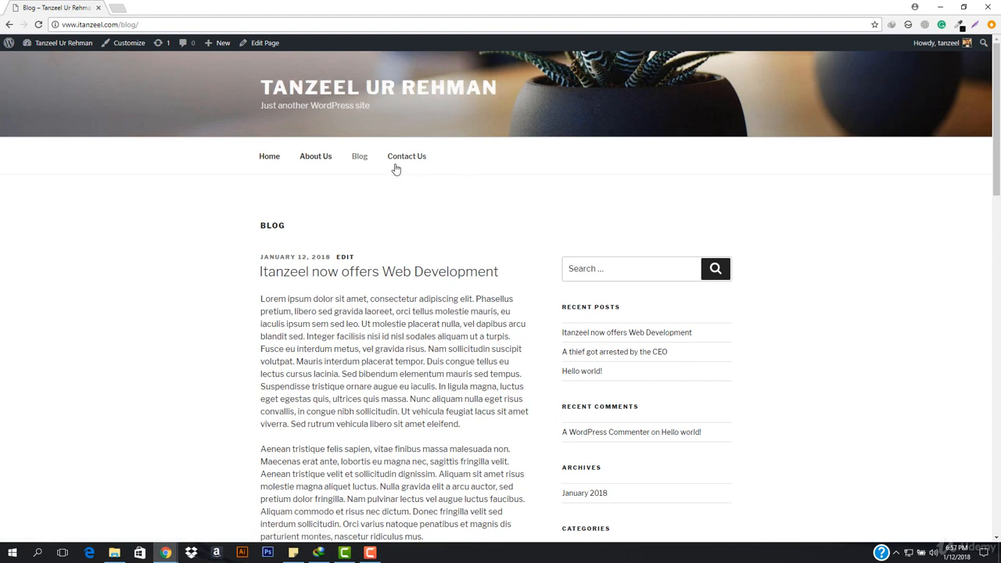
Return to the admin dashboard and open the post categories management page.
mouse_move(70, 42)
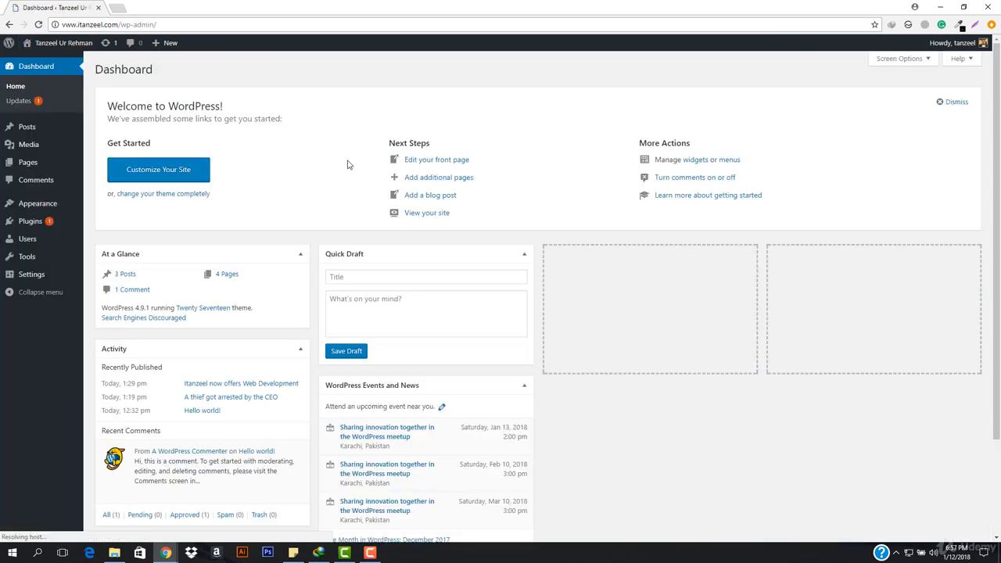
mouse_move(77, 138)
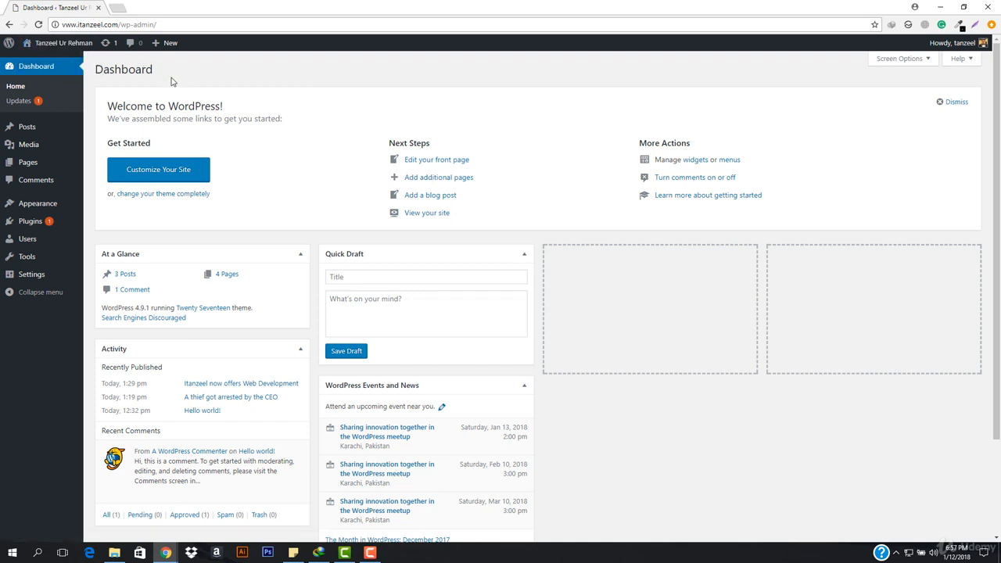
mouse_move(42, 135)
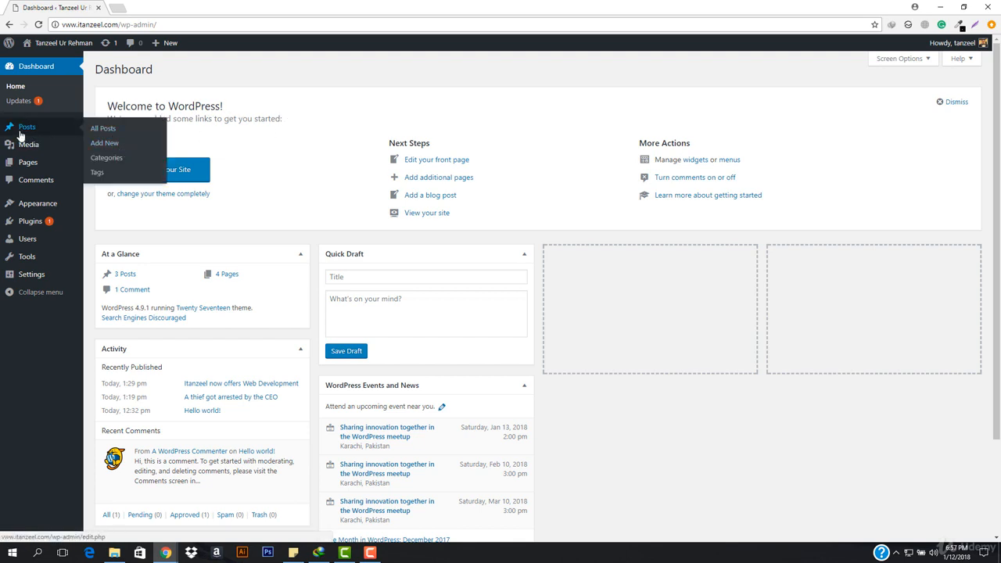
click(105, 159)
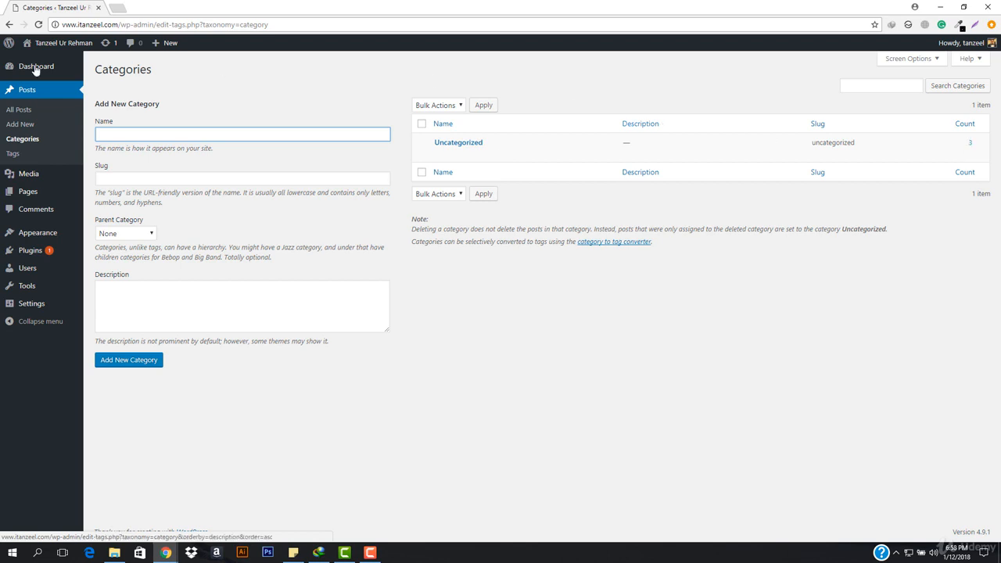
Open the list of all posts in a separate tab and check the category assigned to each post.
right_click(12, 109)
click(55, 115)
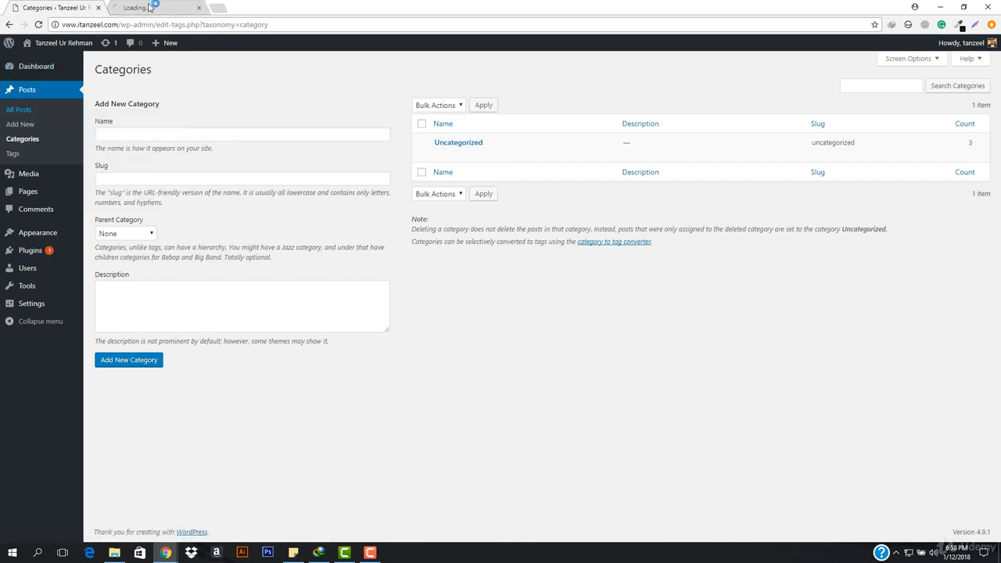
click(161, 7)
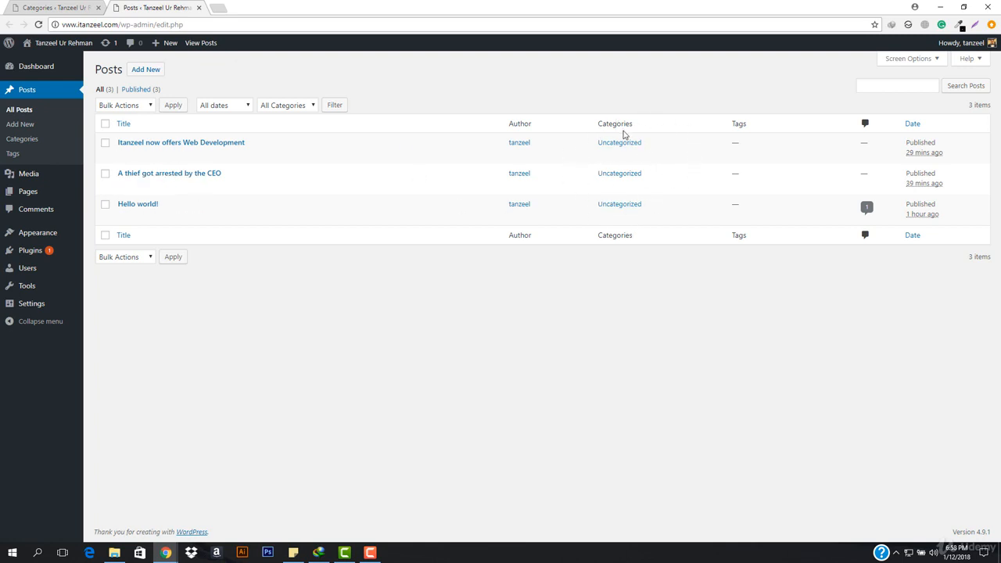
key(ctrl+Tab)
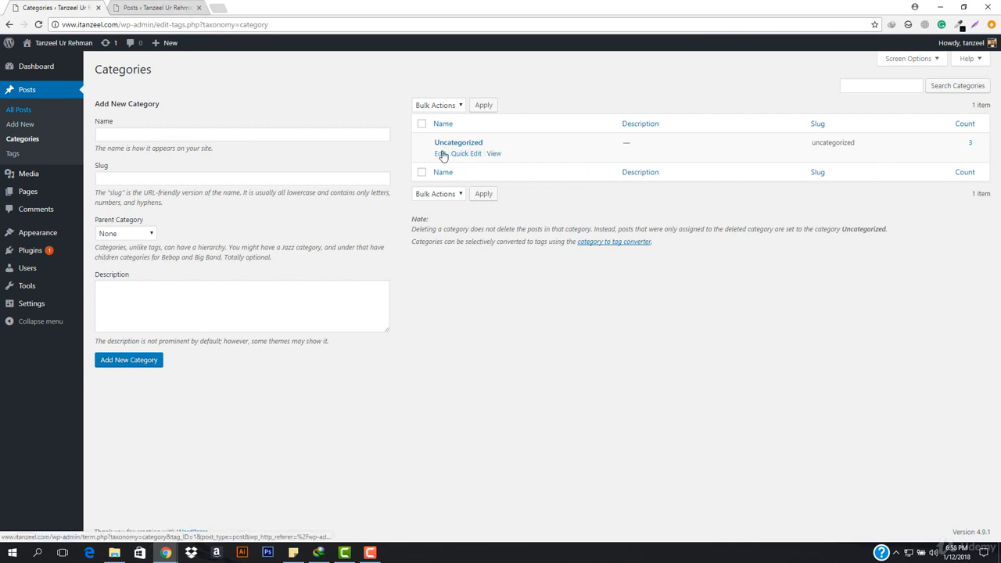
Rename the Uncategorized category to News with the slug news, save it, and return to the category list.
click(439, 154)
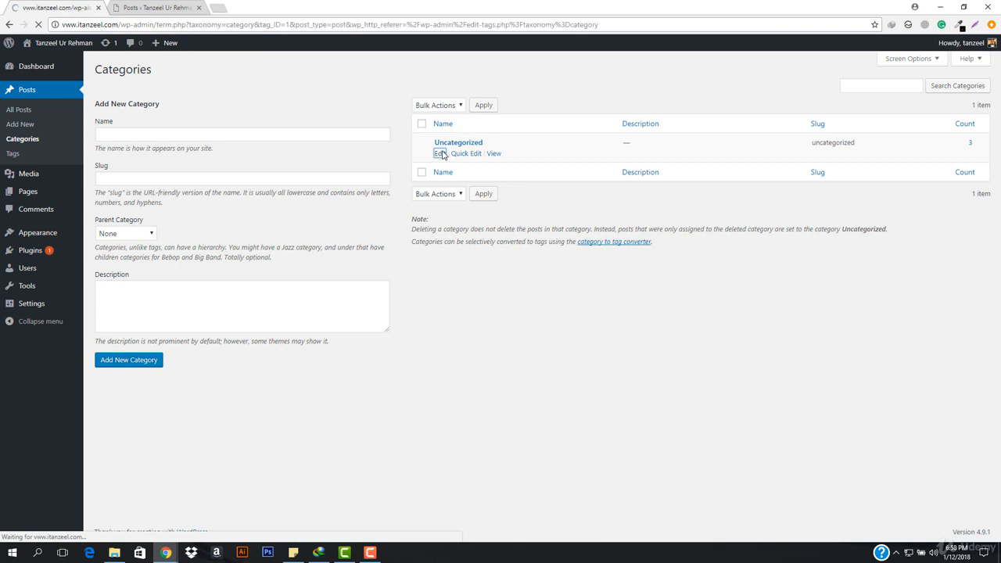
double_click(301, 94)
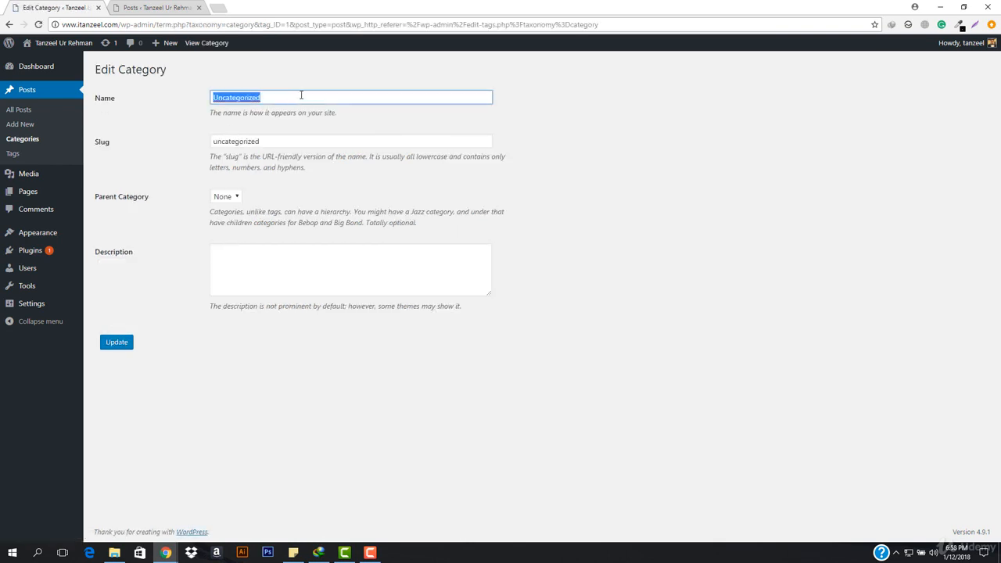
text(News)
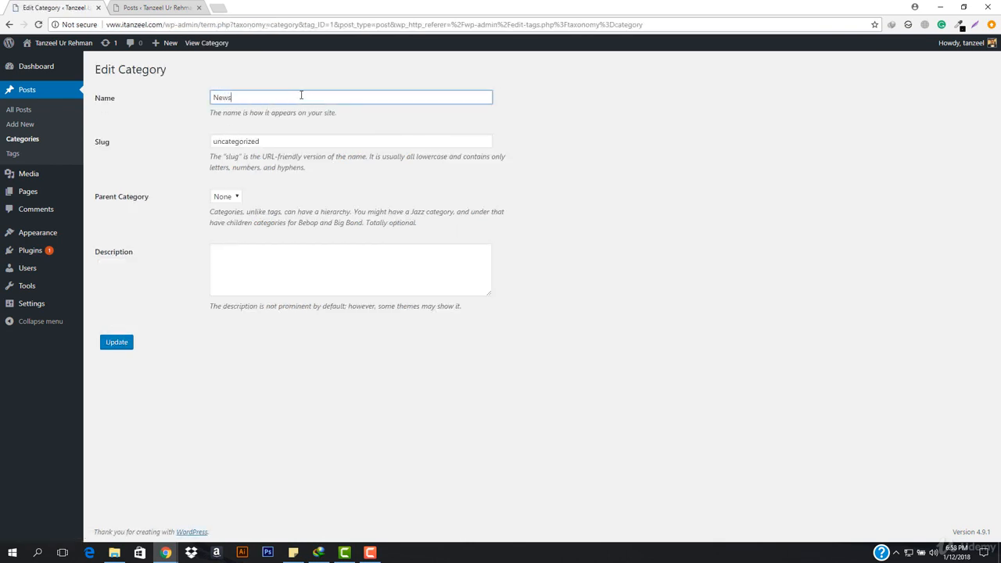
double_click(291, 141)
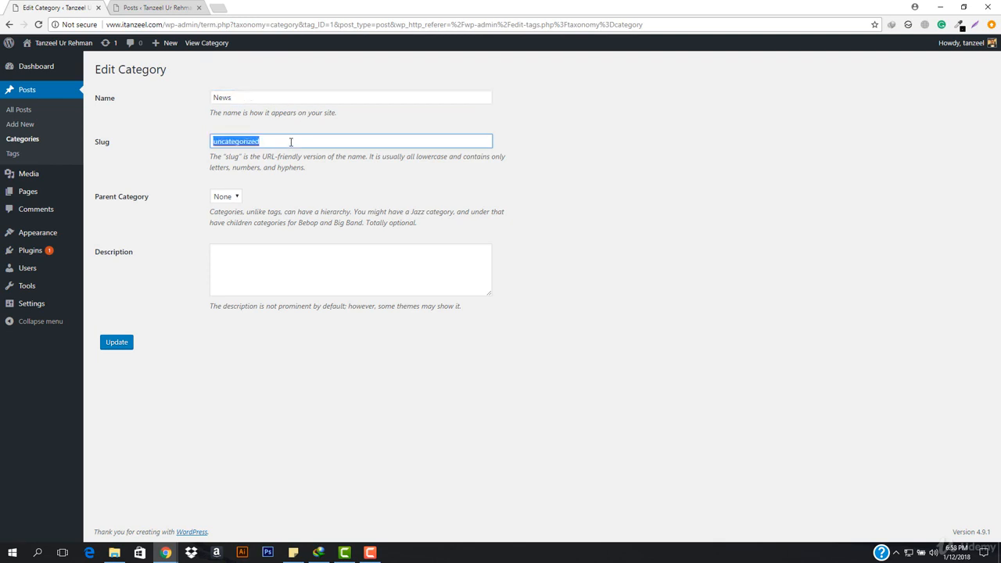
text(news)
click(114, 342)
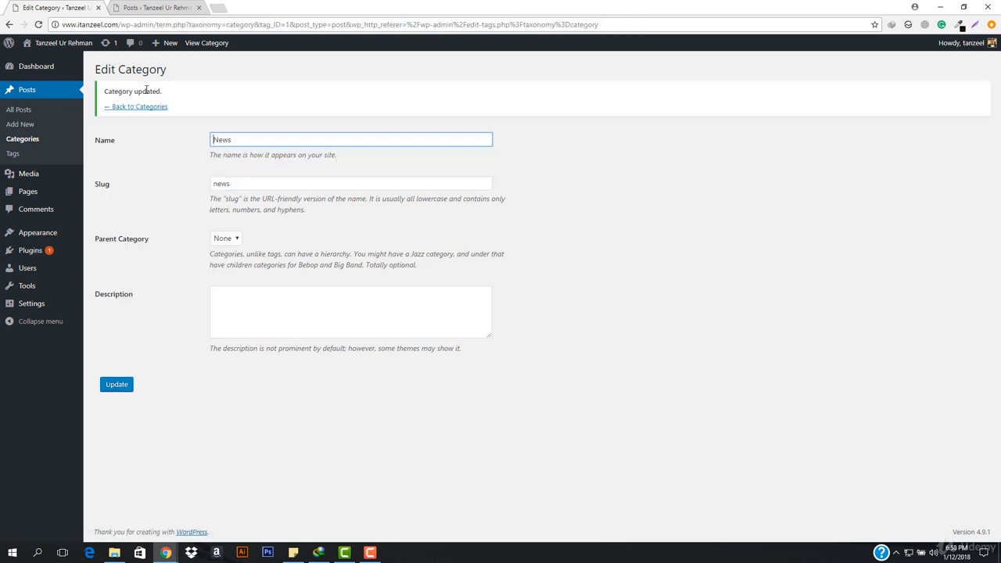
click(151, 107)
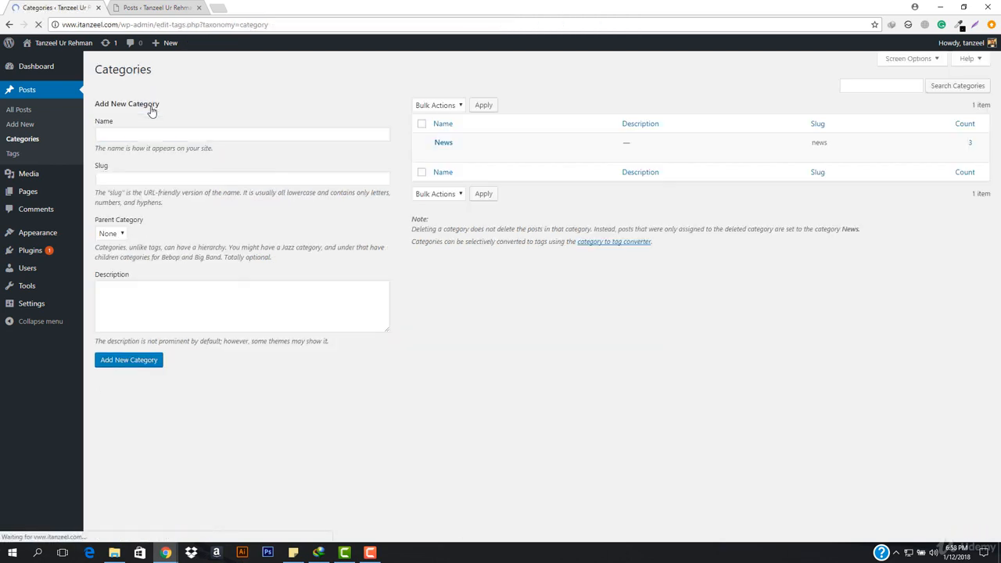
View the News category's archive page in a separate tab.
mouse_move(514, 156)
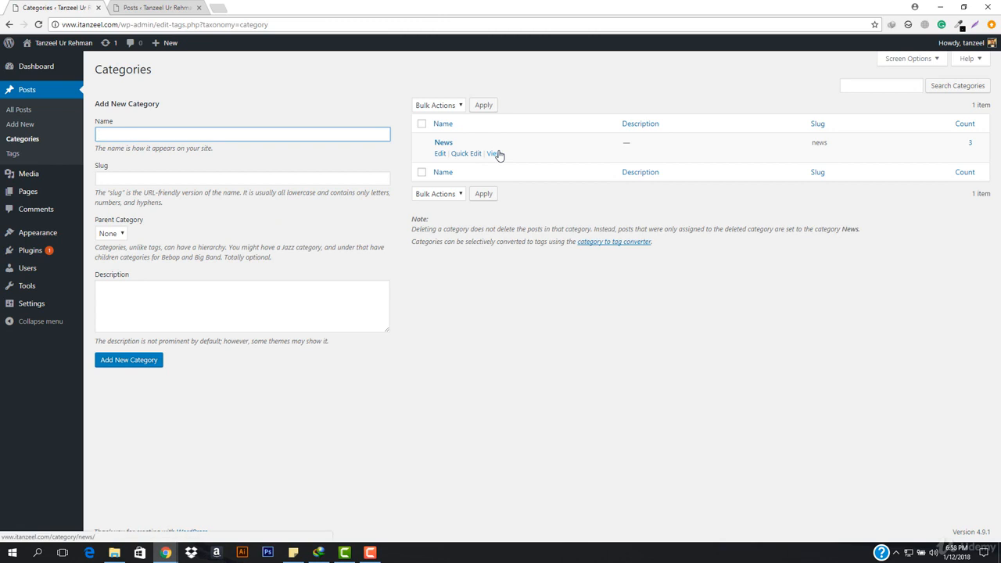
right_click(498, 154)
click(520, 160)
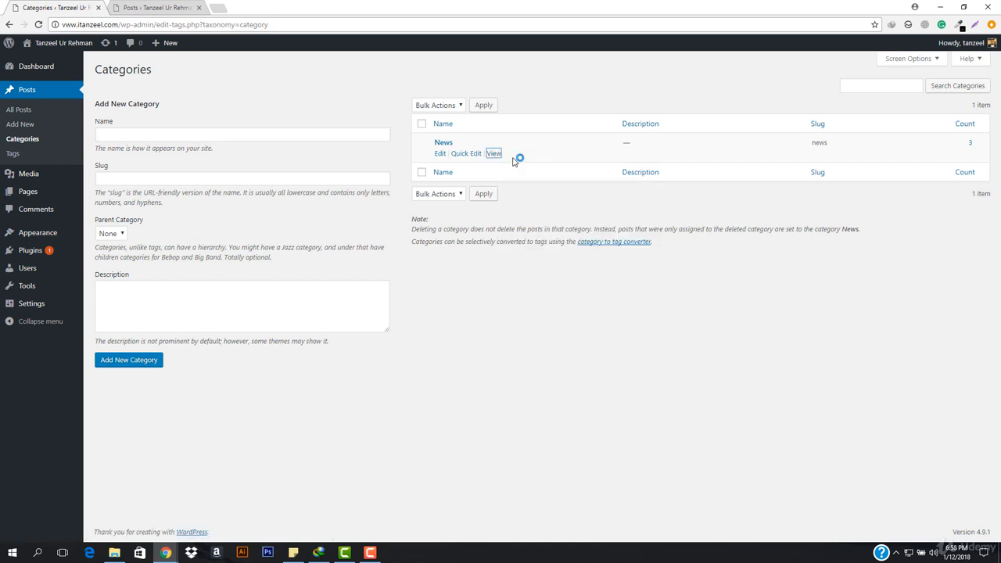
click(251, 7)
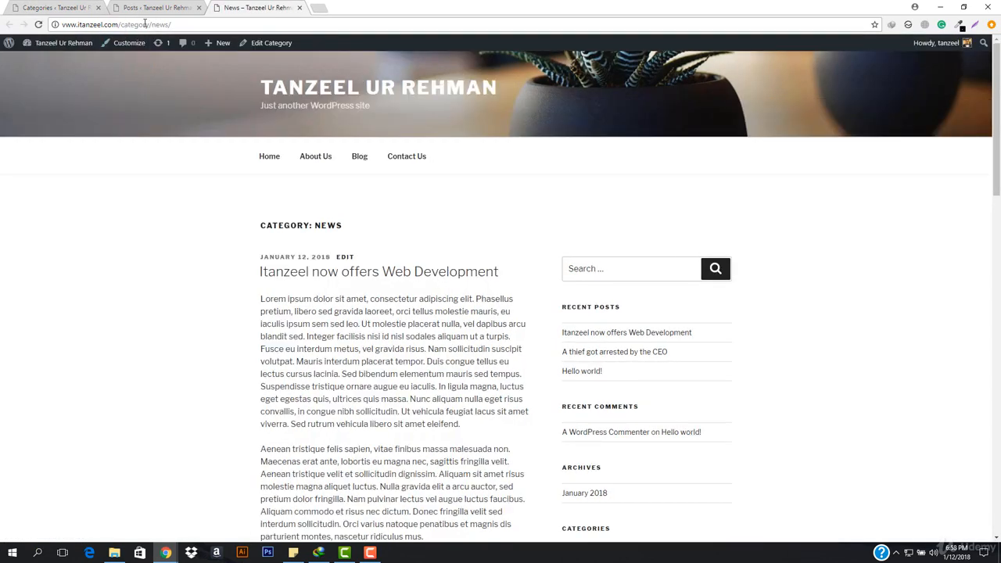
Change the News category's slug to newsroom and update the category.
click(57, 8)
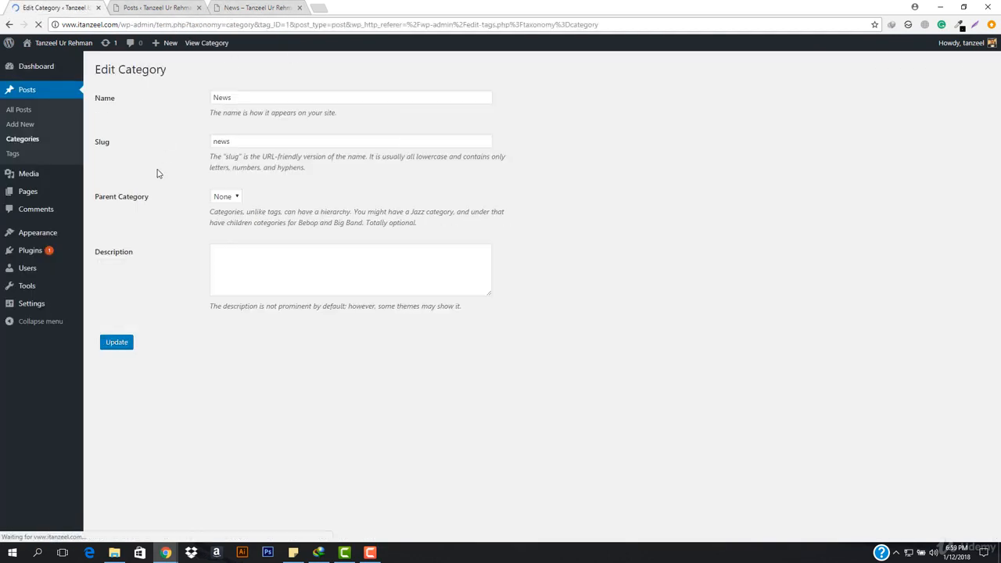
click(285, 7)
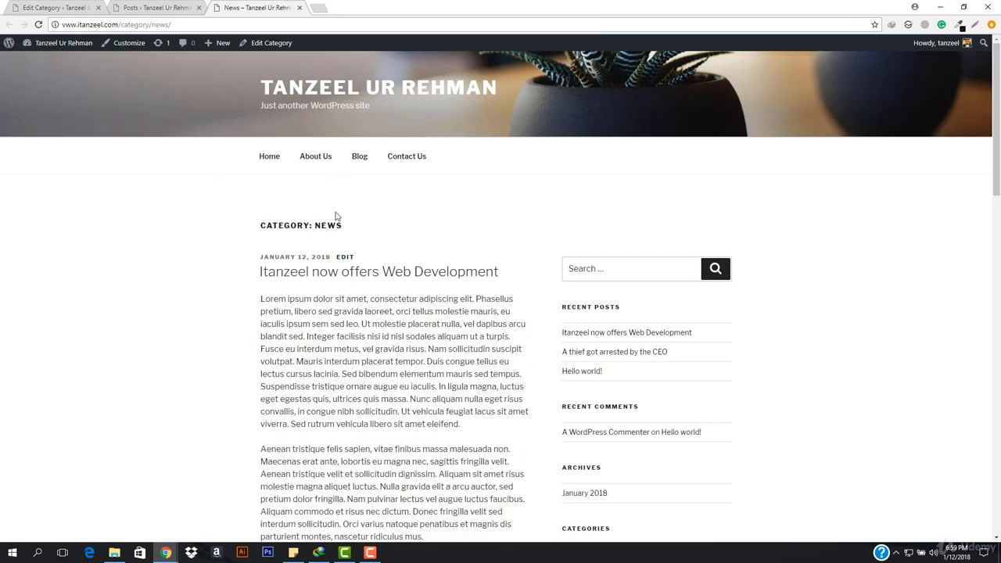
click(14, 5)
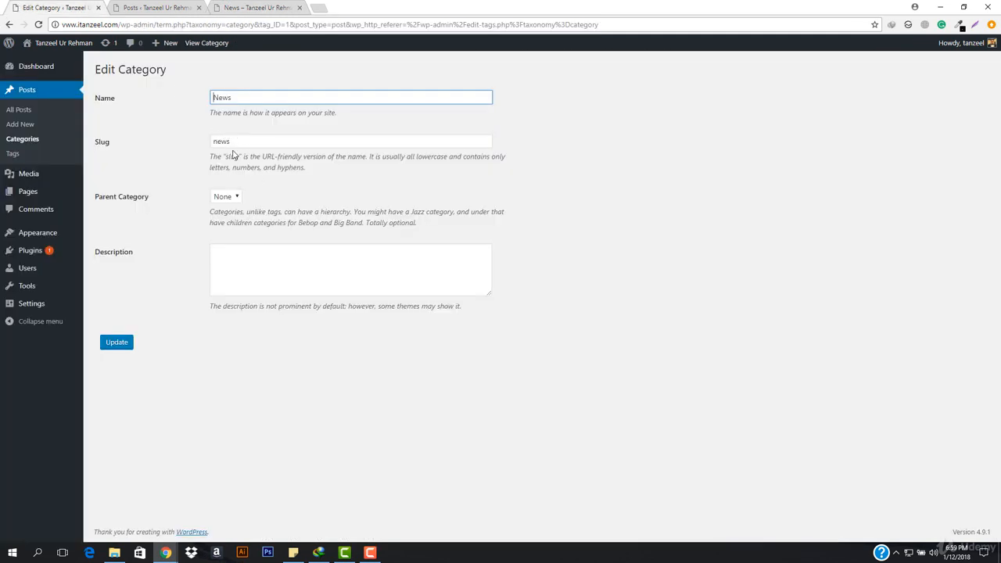
click(261, 140)
text(room)
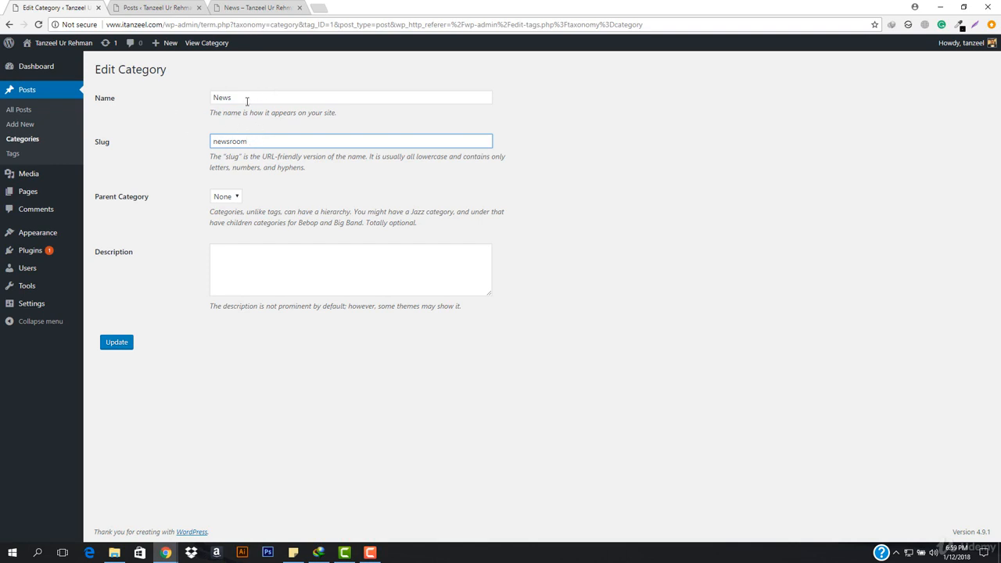
click(117, 342)
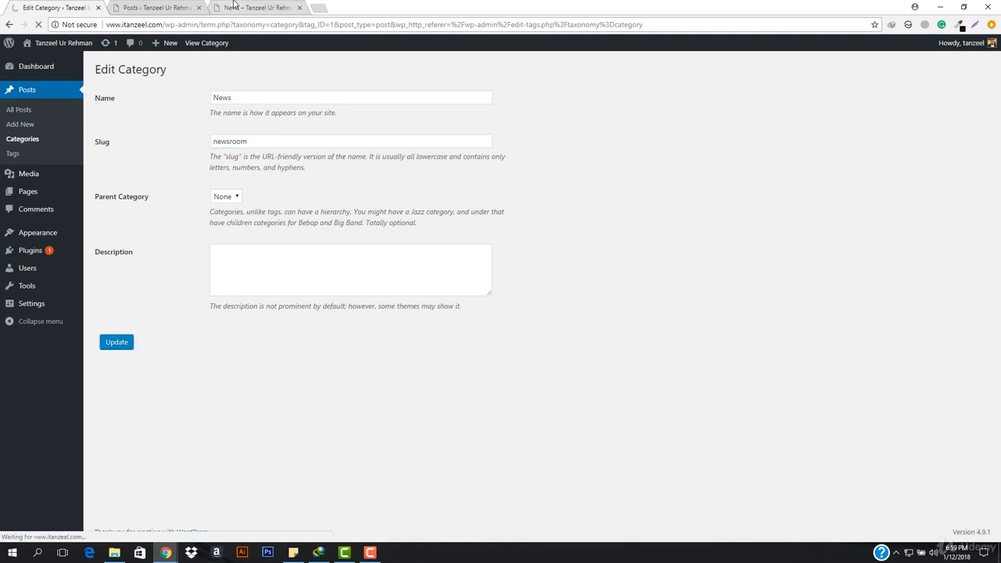
Reload the old /category/news/ address to test it against the changed slug.
click(233, 6)
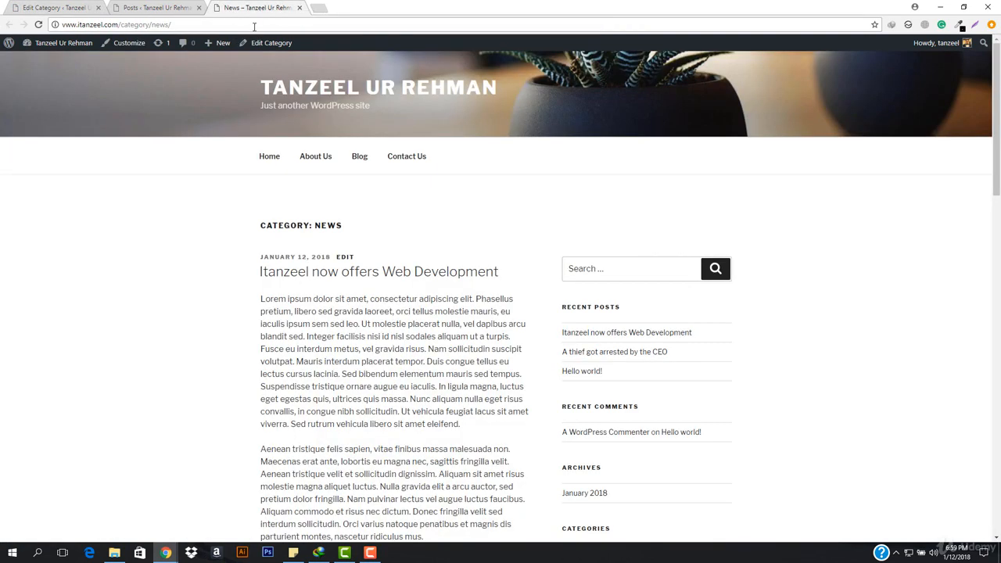
click(252, 28)
key(Return)
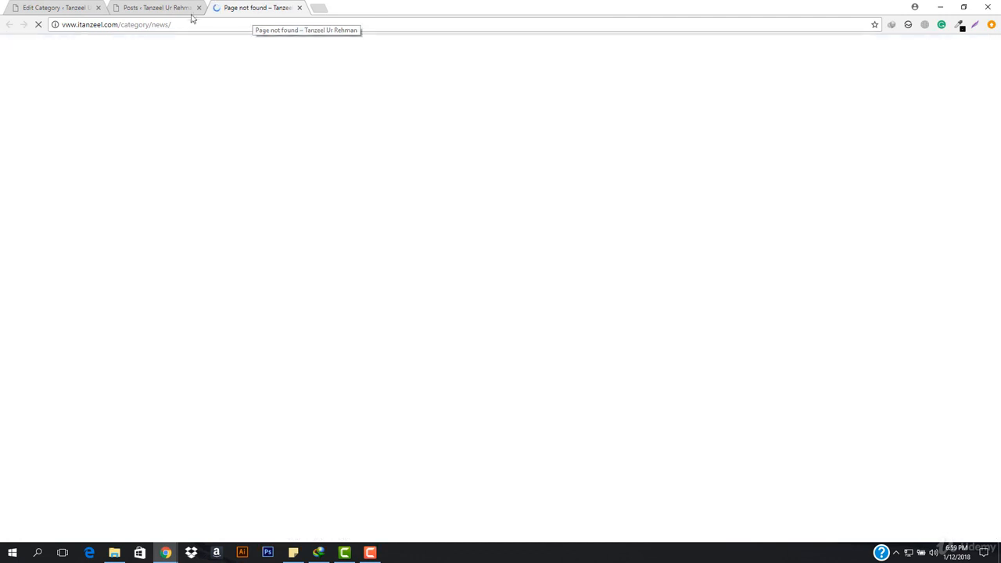
click(53, 6)
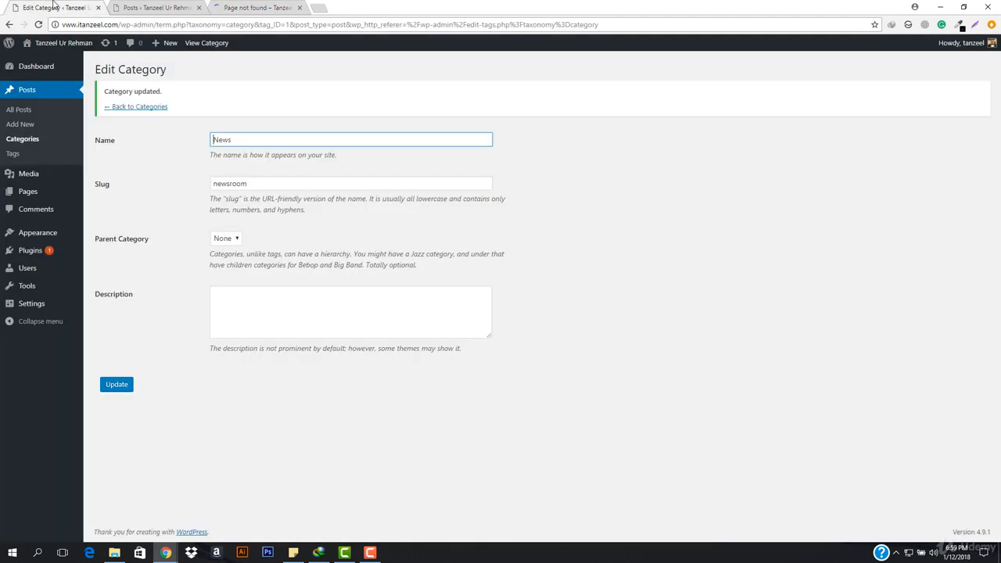
click(239, 7)
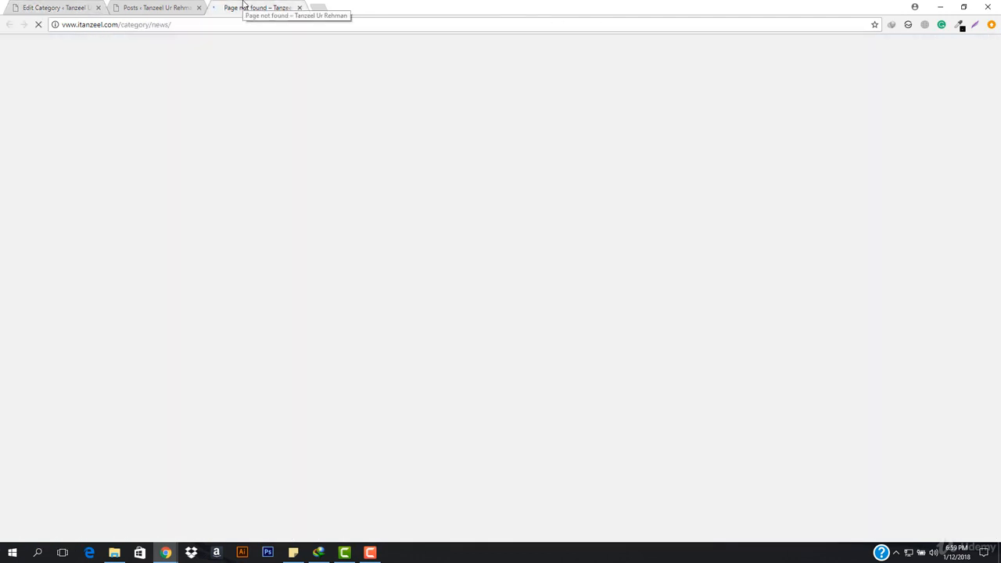
click(169, 29)
click(168, 31)
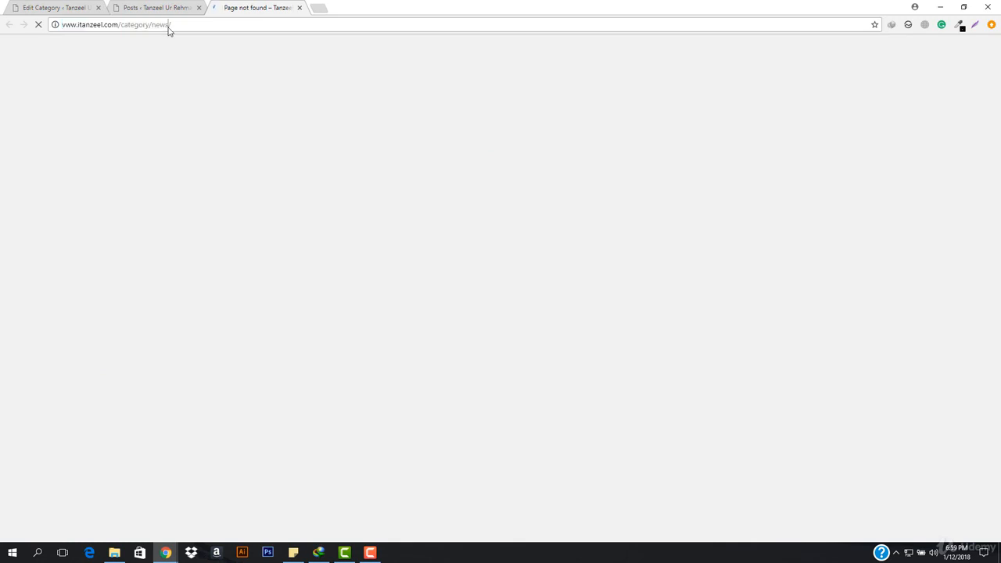
text(m)
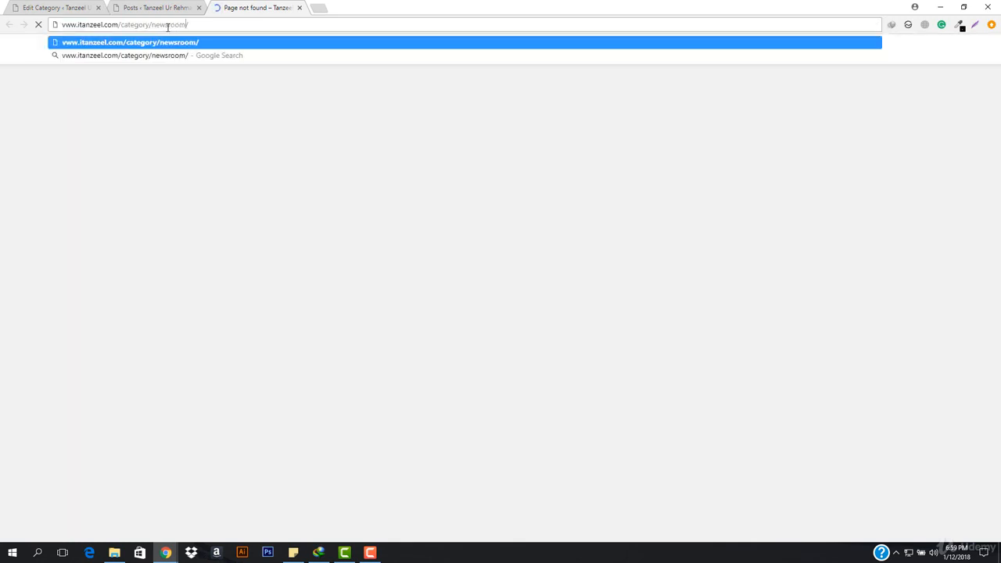
key(Return)
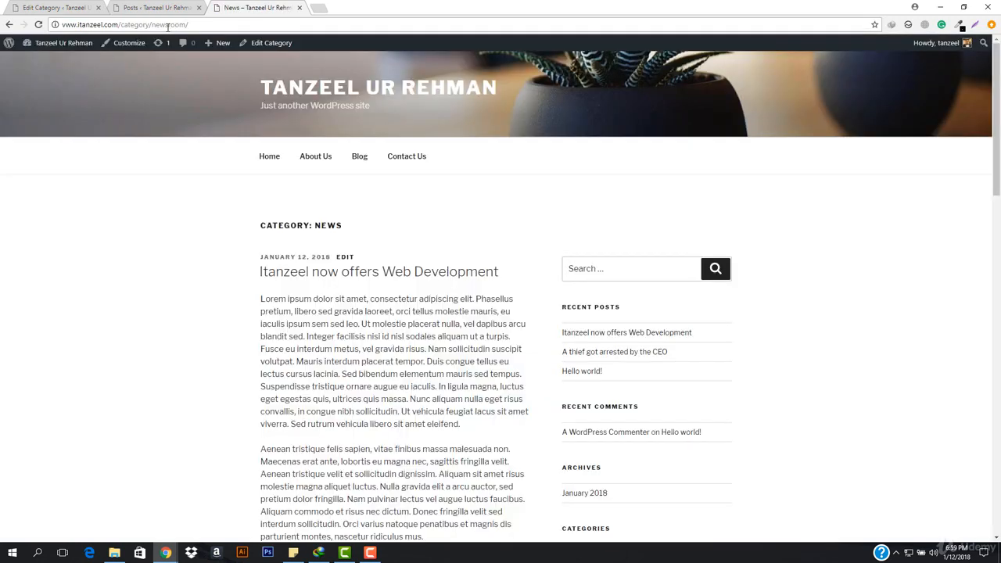
Compare the News category's edit form with its archive page, examining the page heading and the listed posts.
click(51, 7)
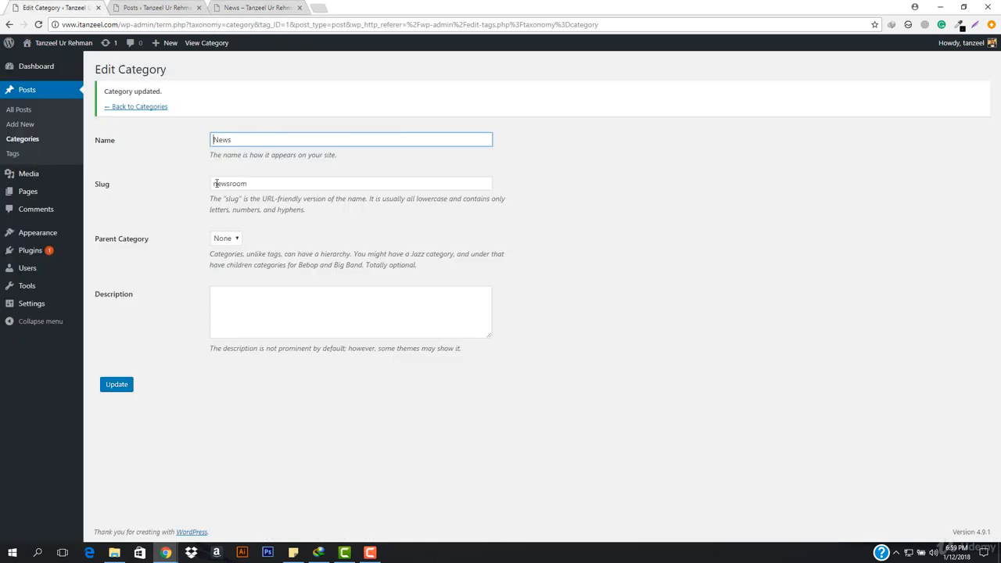
click(220, 6)
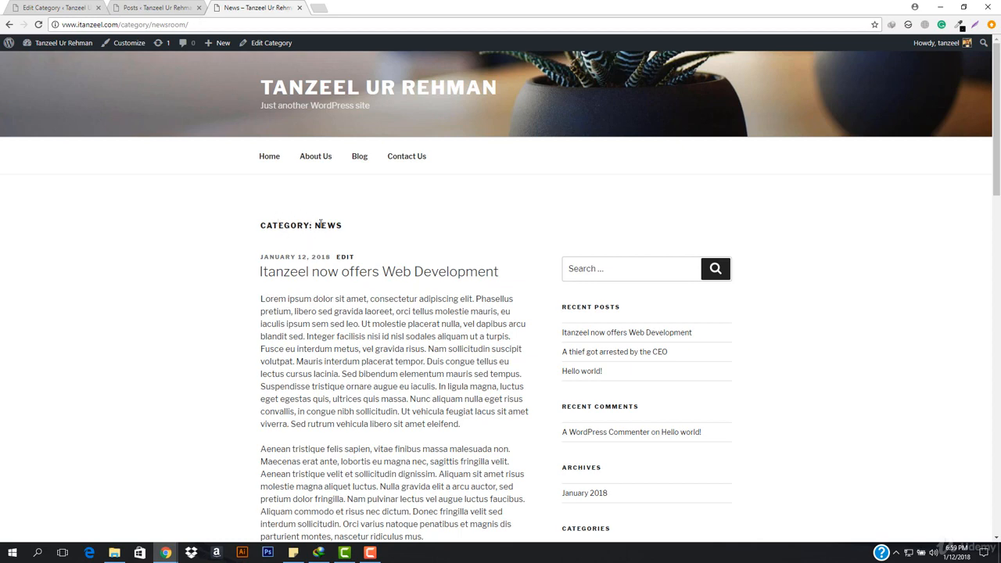
drag(317, 225, 362, 229)
click(363, 230)
scroll(364, 313, down, 20)
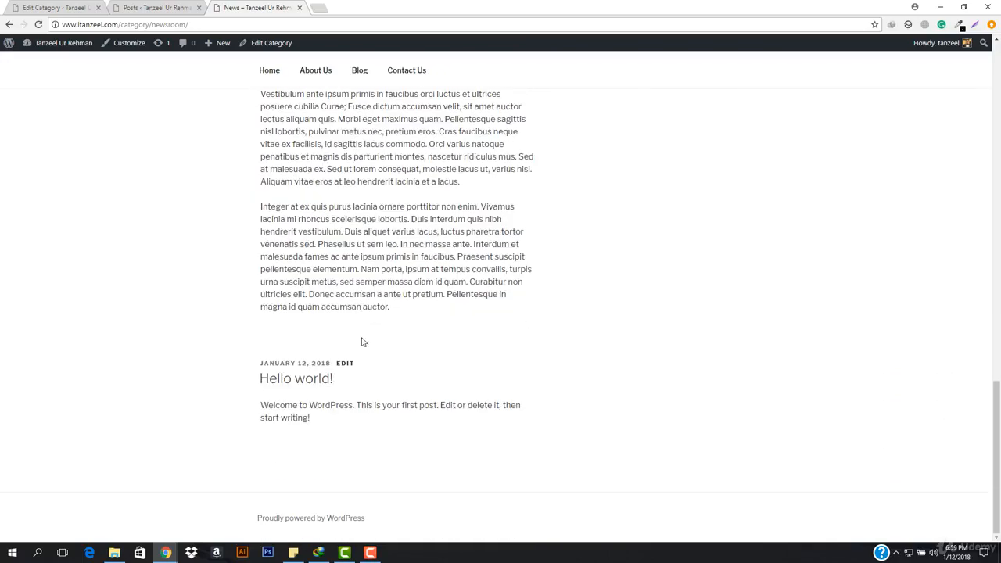
scroll(362, 342, up, 20)
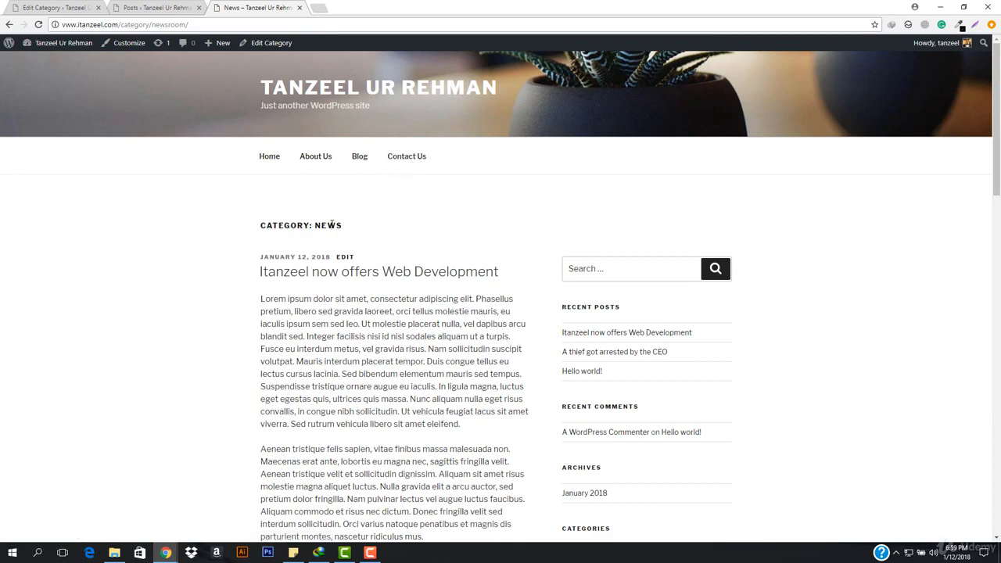
scroll(370, 300, down, 15)
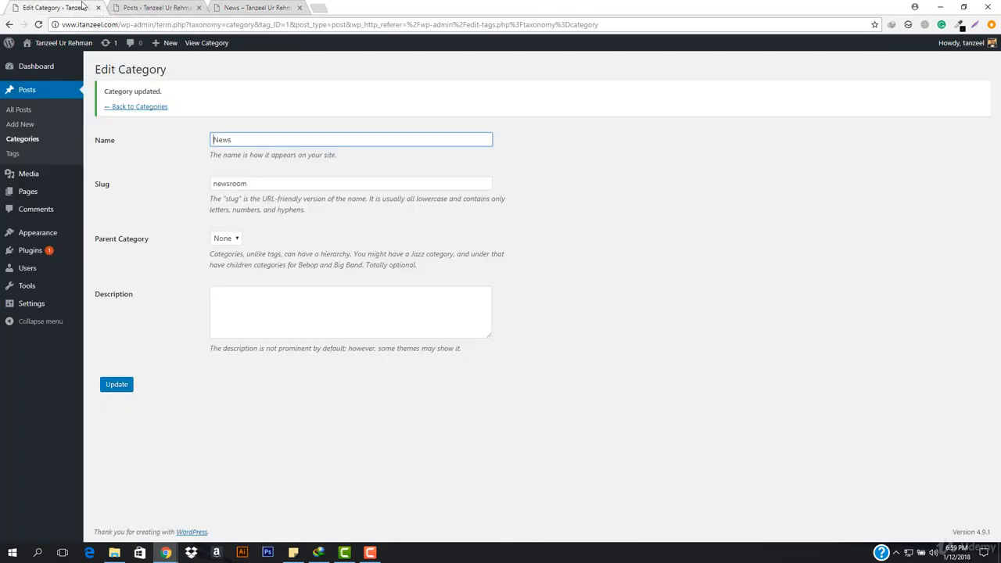
Return to the category list and add a new category named Feature.
click(78, 7)
click(139, 108)
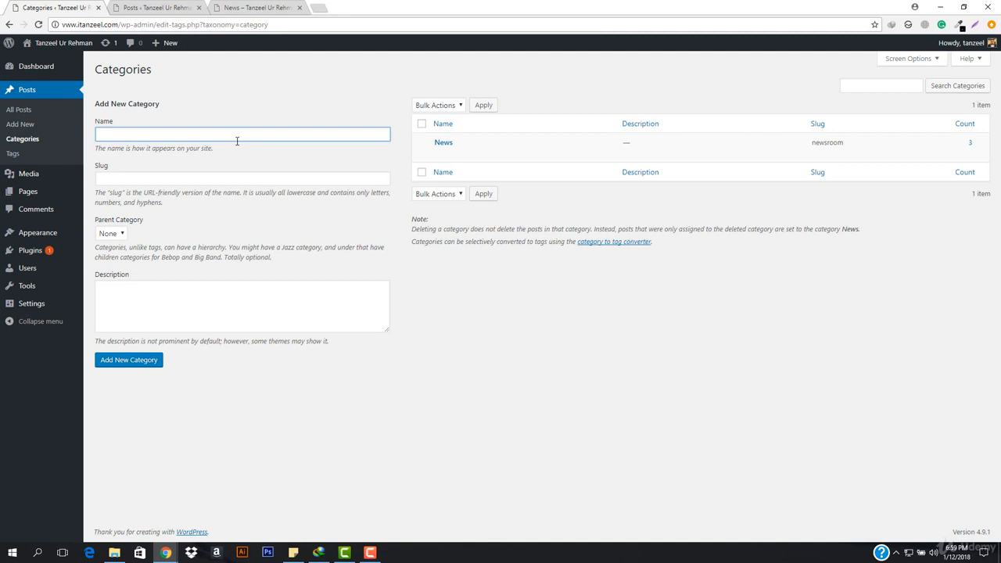
text(Feature)
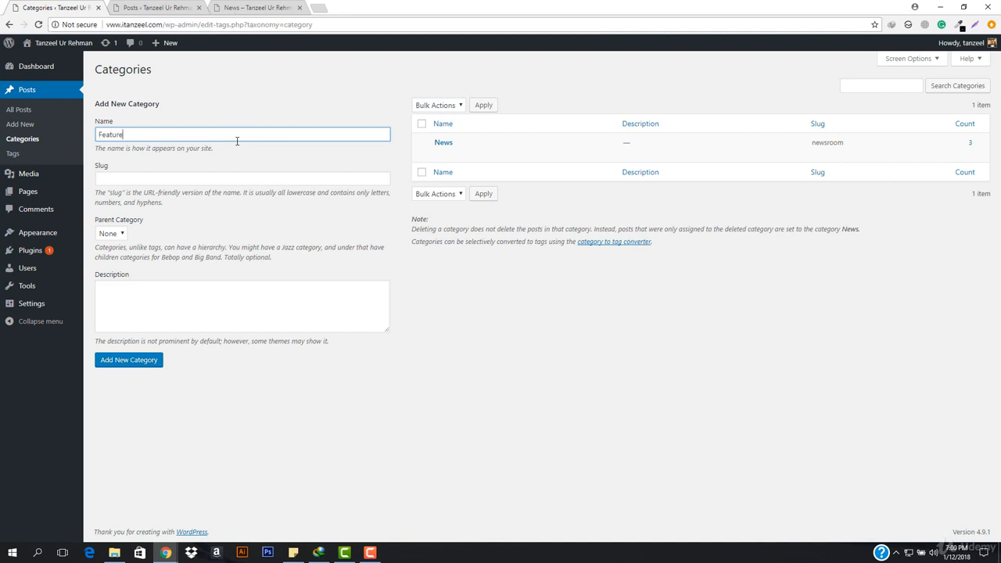
click(135, 360)
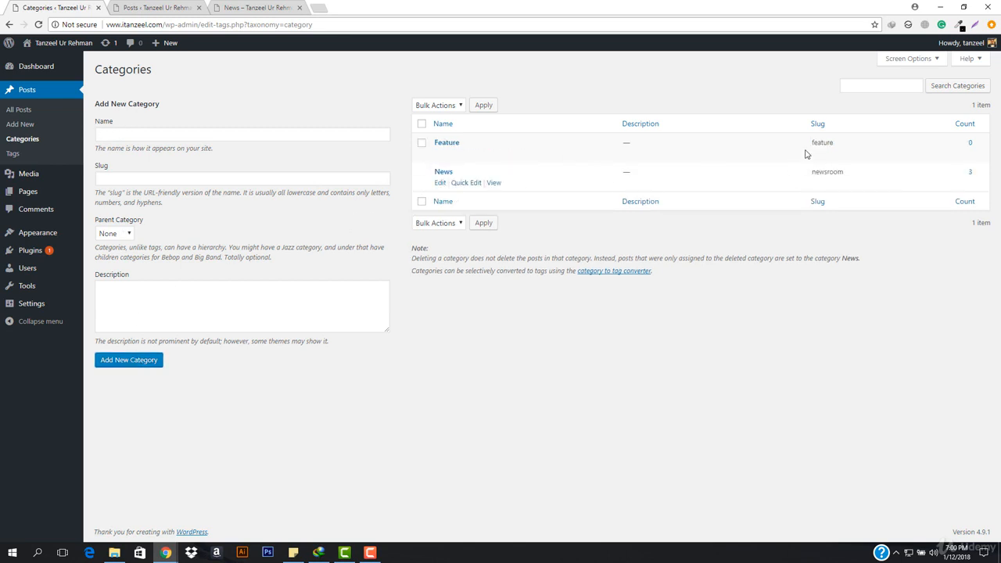
Add a new category named Press Release with the slug press-release.
click(165, 133)
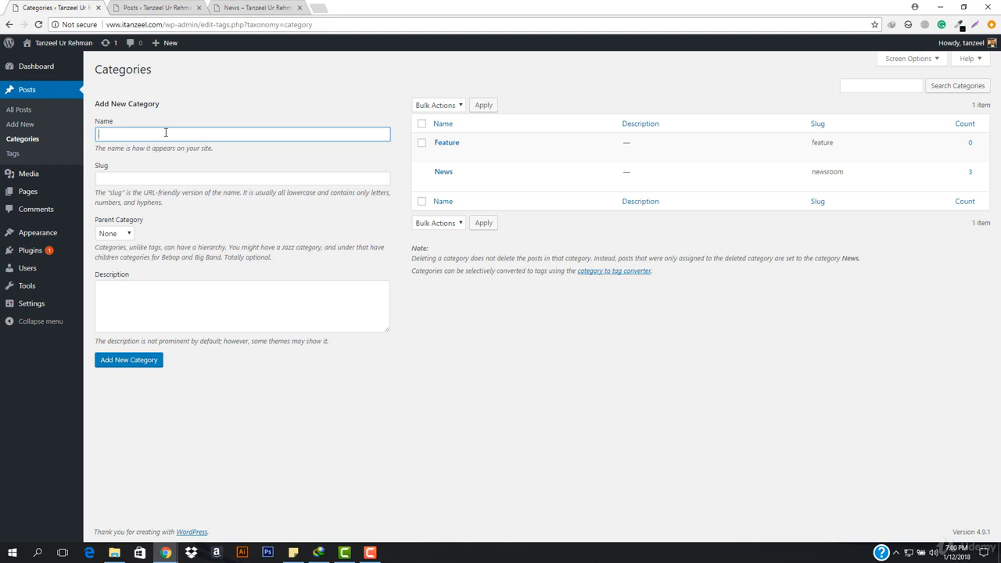
text(ress Release)
click(132, 182)
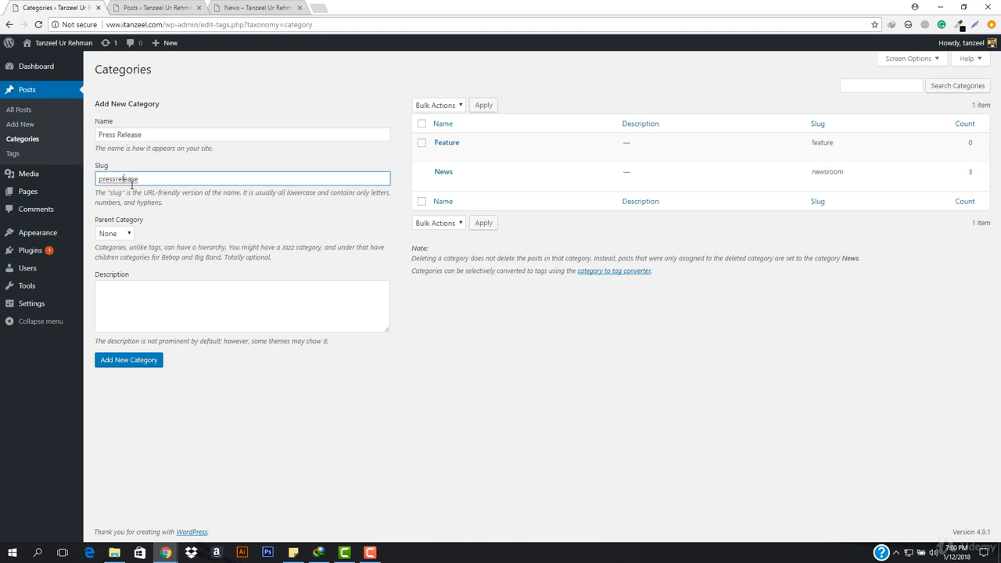
text(-)
key(BackSpace)
text(r)
click(127, 357)
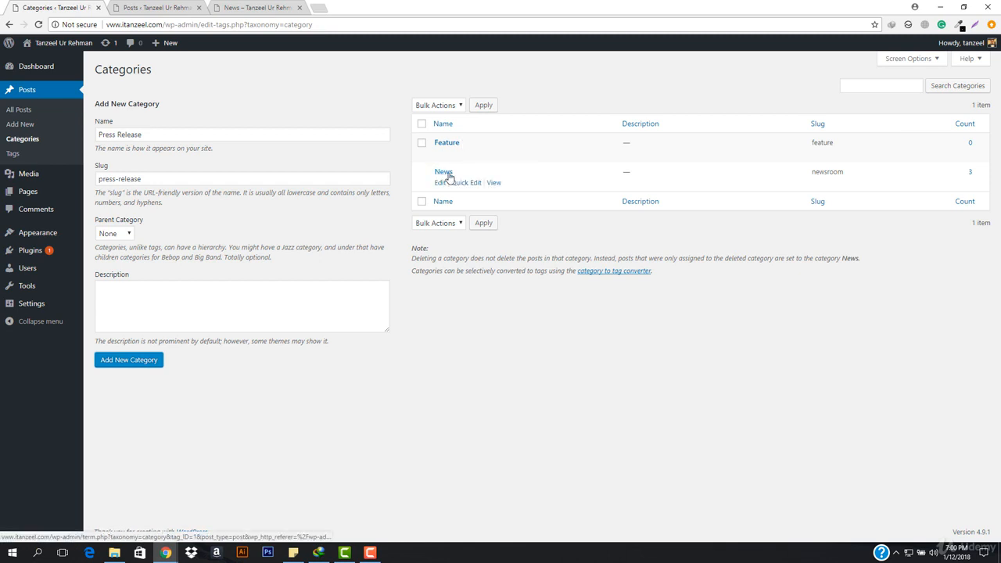
click(140, 362)
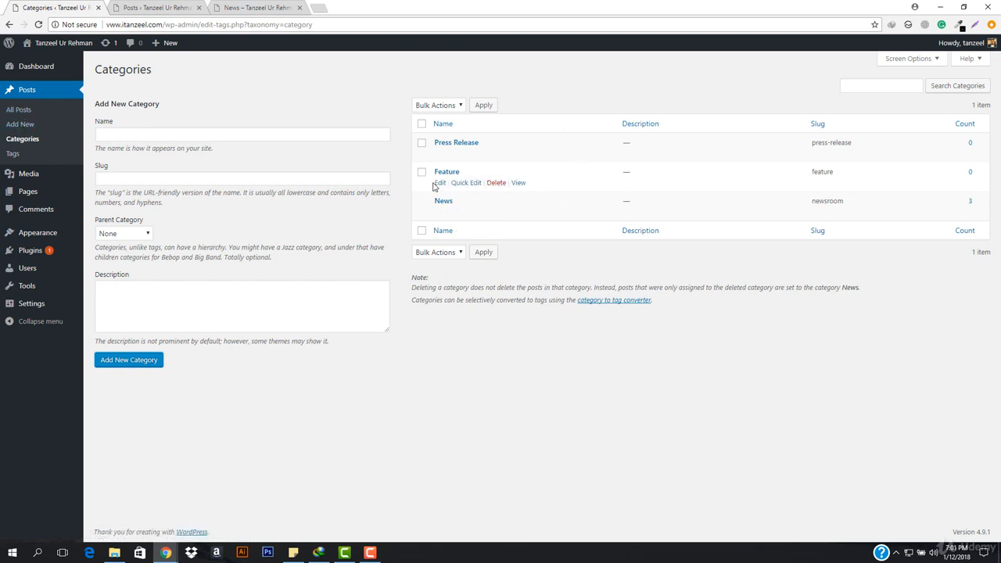
Open the list of all posts in a new tab and close the old Posts and News tabs.
right_click(11, 110)
click(47, 122)
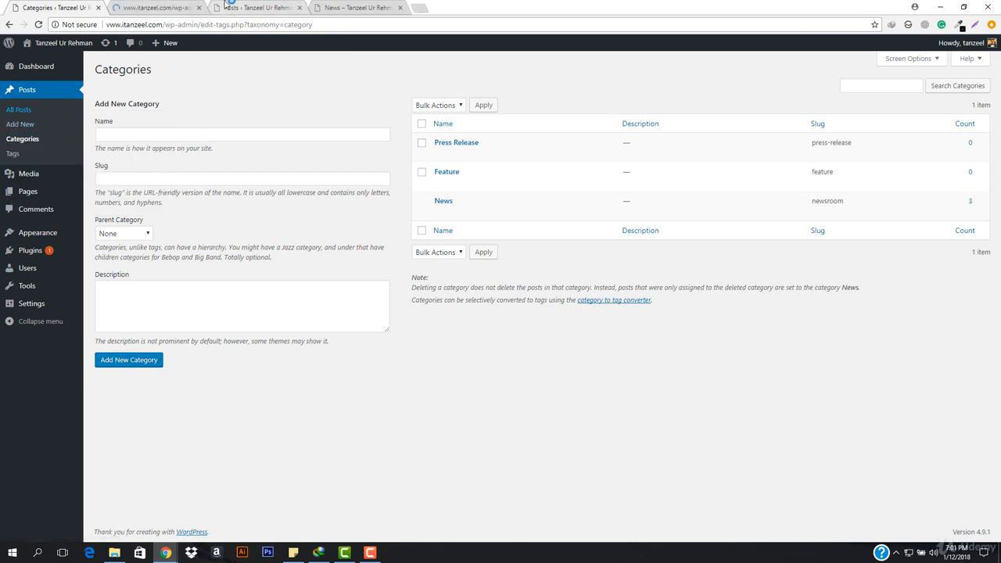
middle_click(225, 6)
middle_click(225, 6)
click(152, 6)
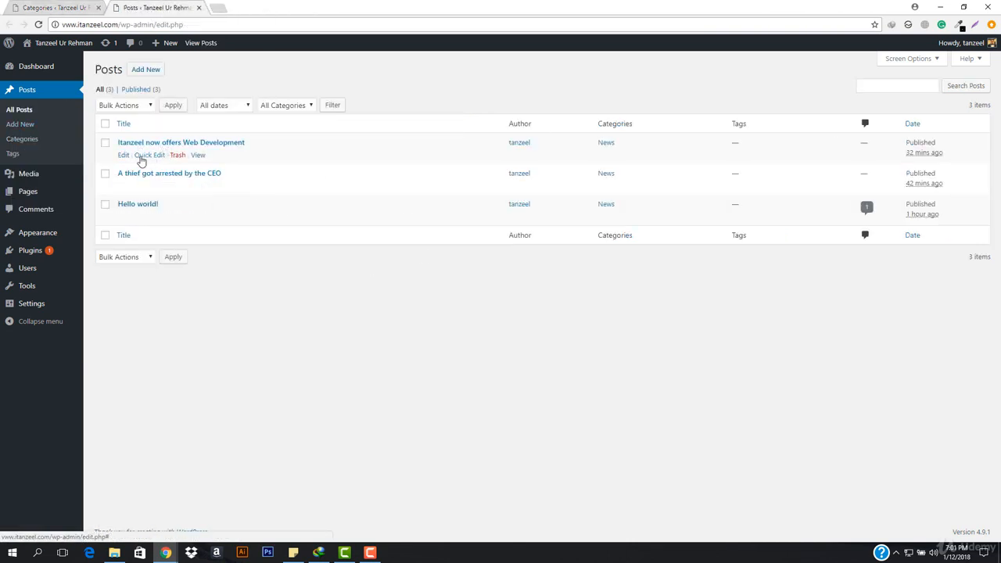
Move the post "Itanzeel now offers Web Development" from the News category to Feature and update it.
click(44, 5)
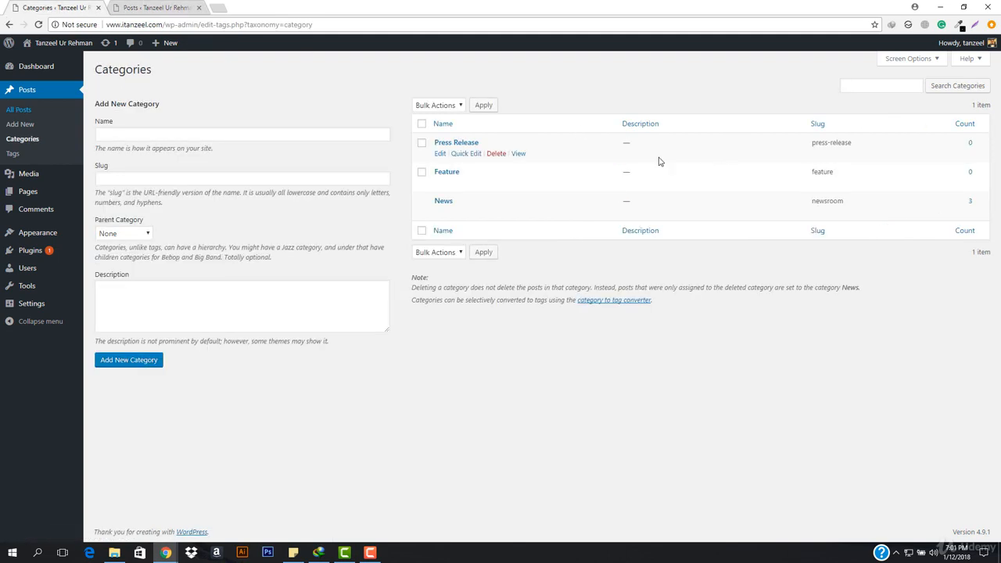
click(183, 8)
click(151, 154)
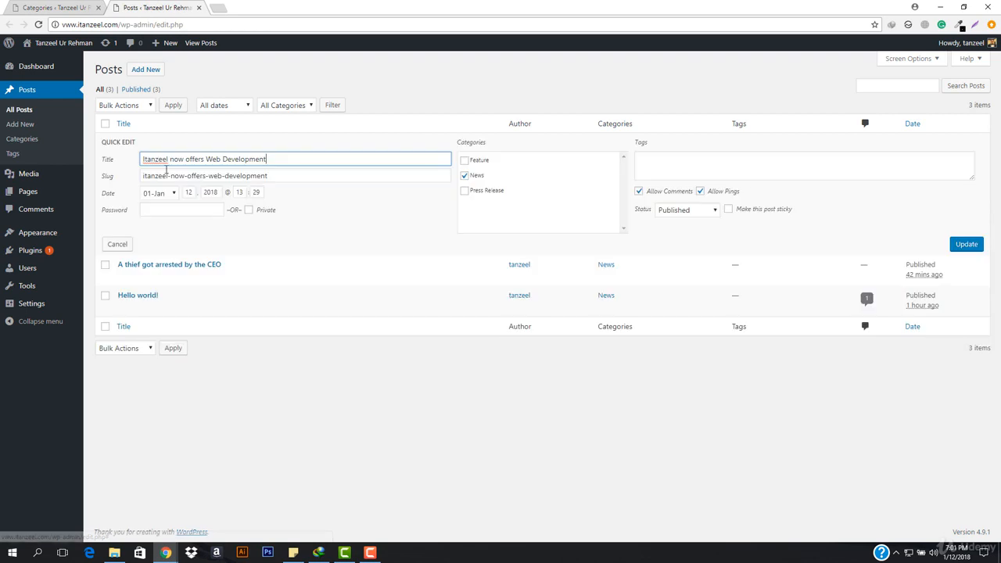
click(465, 161)
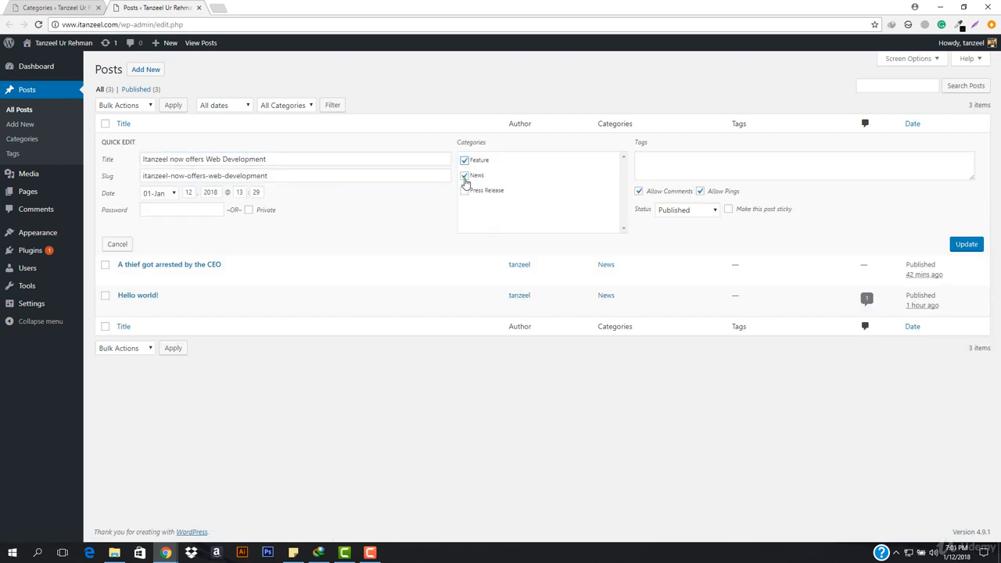
click(465, 176)
click(965, 244)
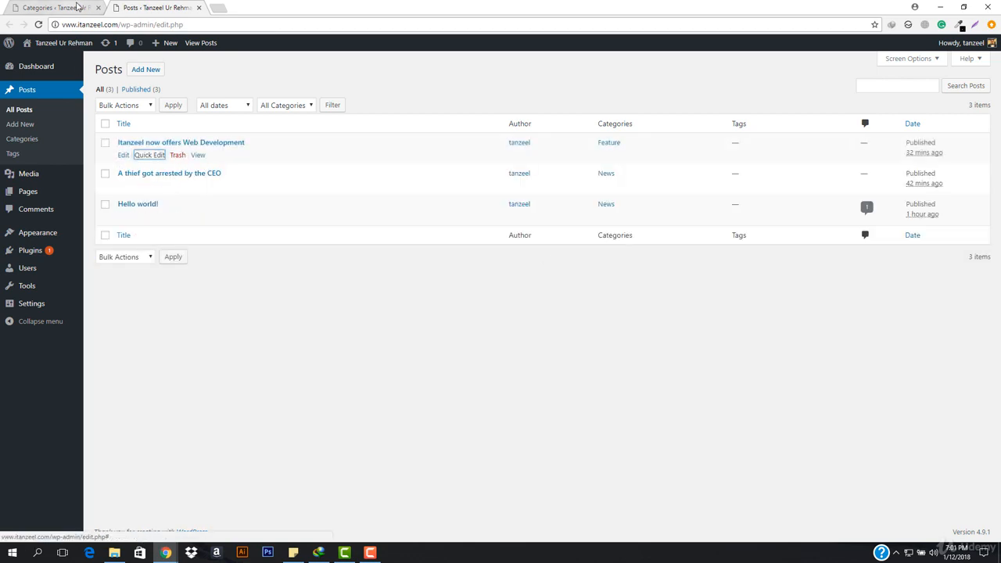
Check the available categories in the category list and return to the posts list.
click(77, 7)
click(160, 8)
click(52, 8)
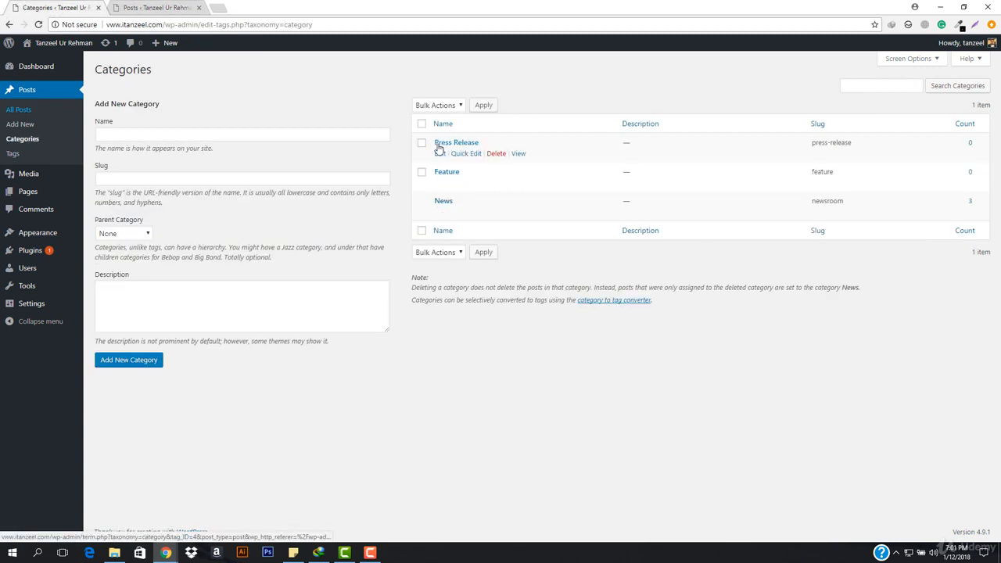
click(175, 7)
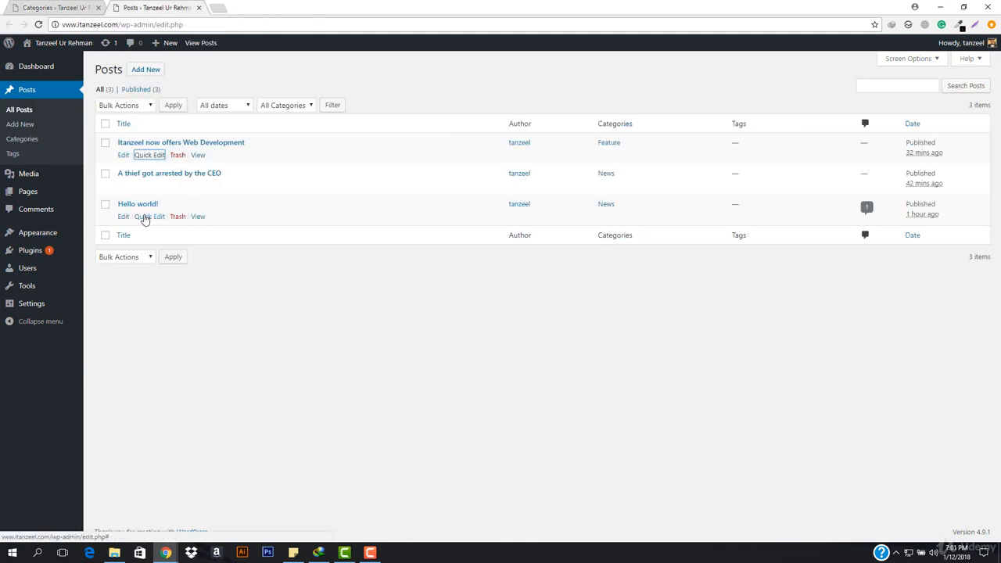
Change the "Hello world!" post's category from News to Press Release in the full editor and update the post.
click(145, 218)
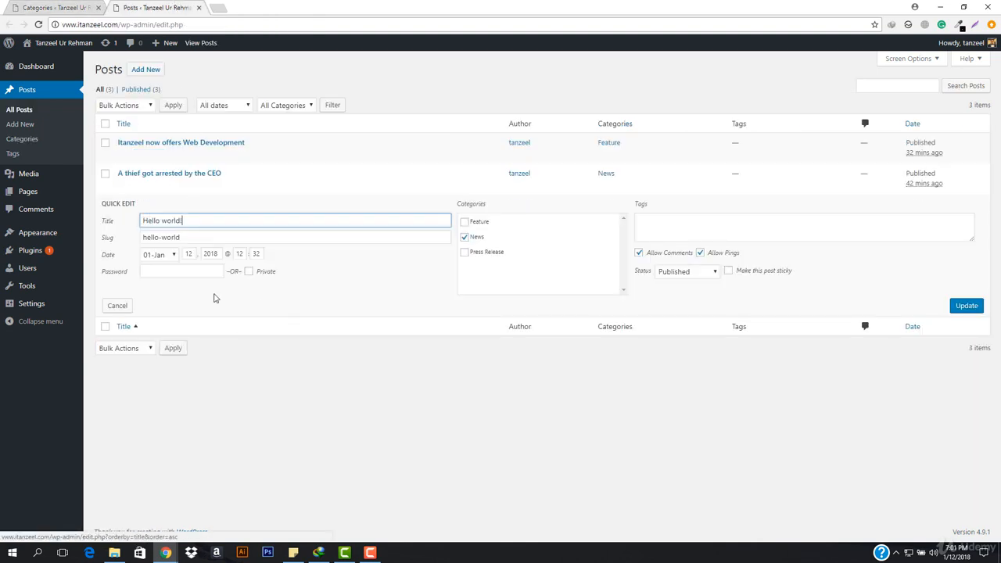
click(121, 306)
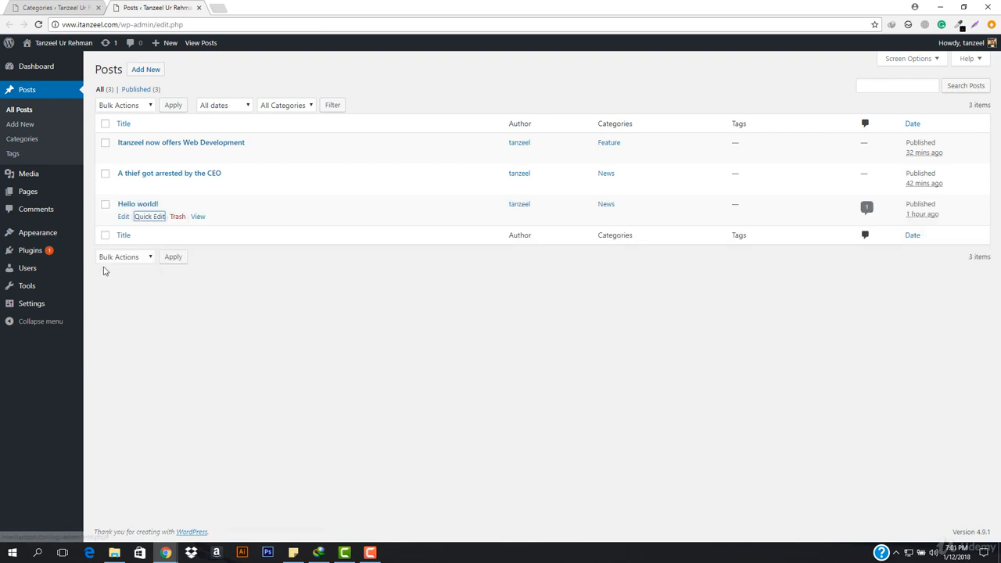
click(123, 217)
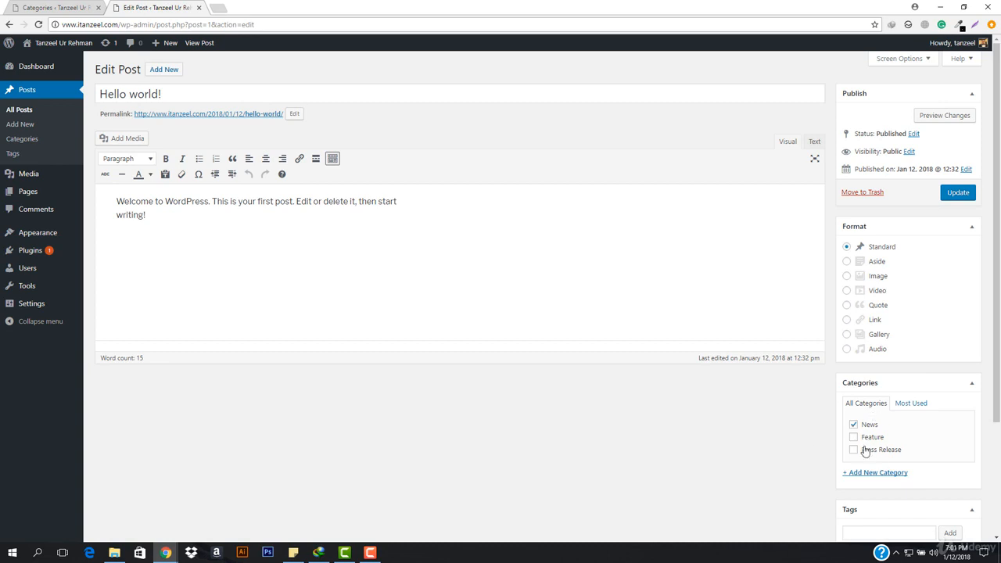
click(853, 424)
click(854, 450)
click(958, 193)
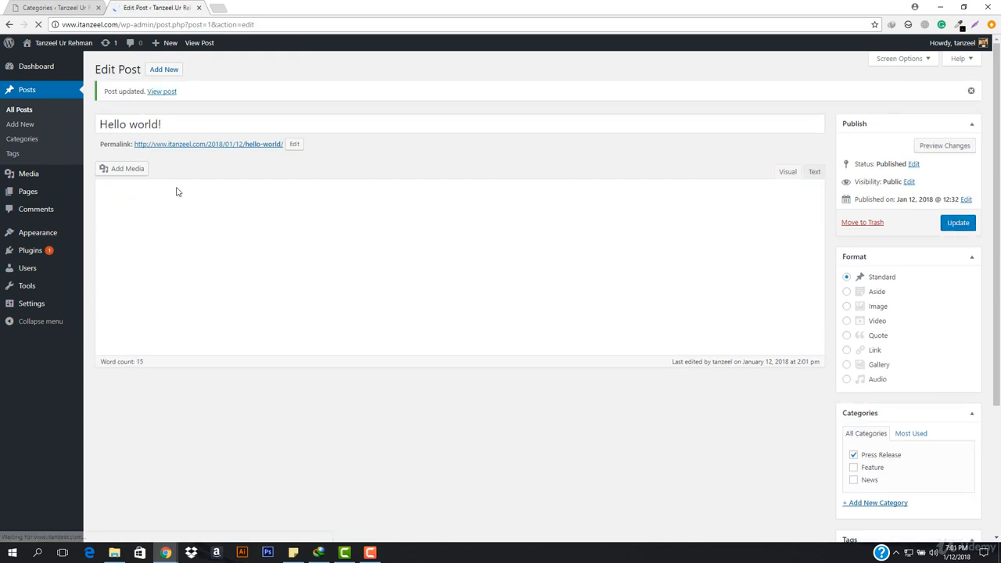
Reload the category list to check the post counts per category.
click(52, 7)
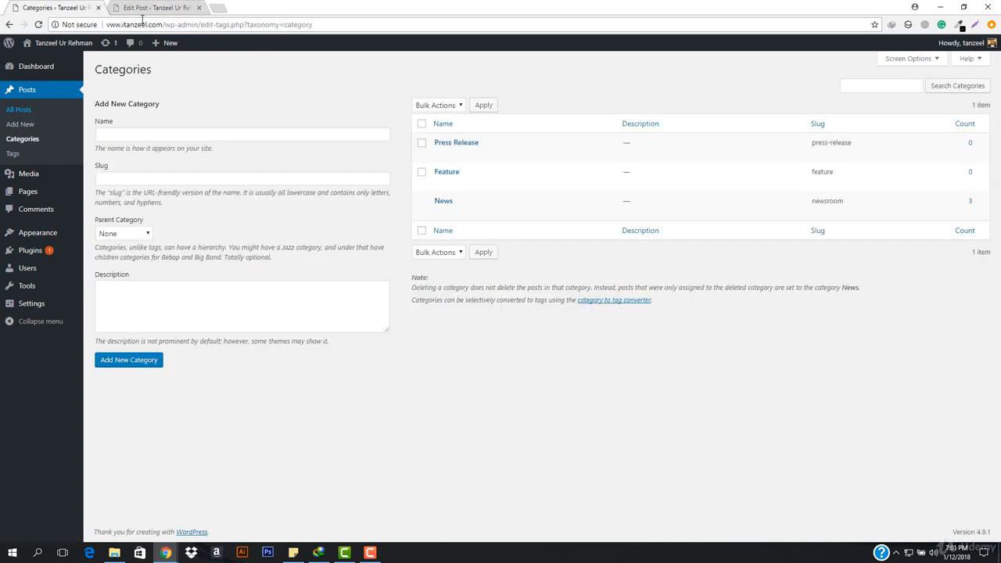
click(347, 20)
key(Return)
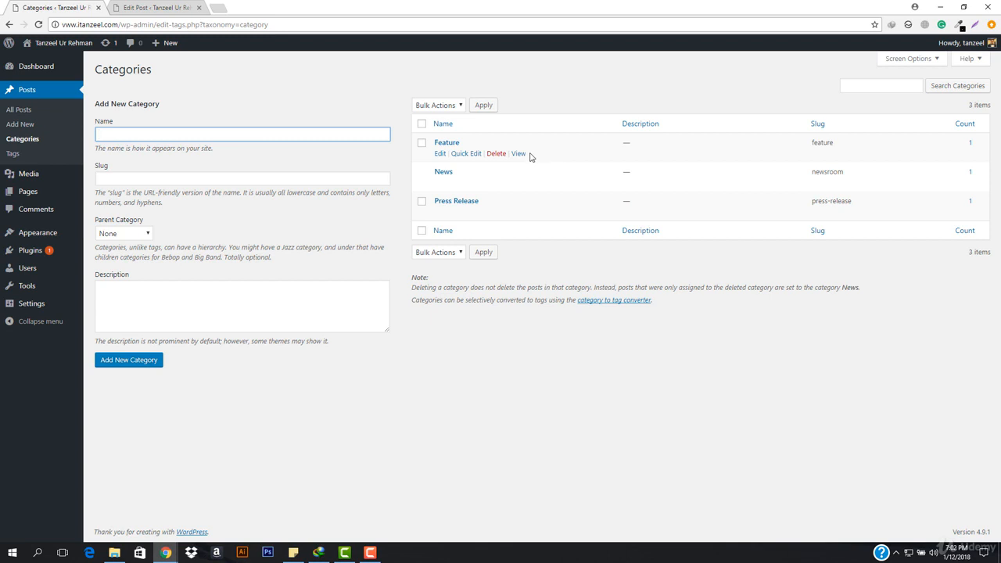
View the Feature category's archive page in a separate tab and look through its posts.
right_click(518, 155)
click(544, 157)
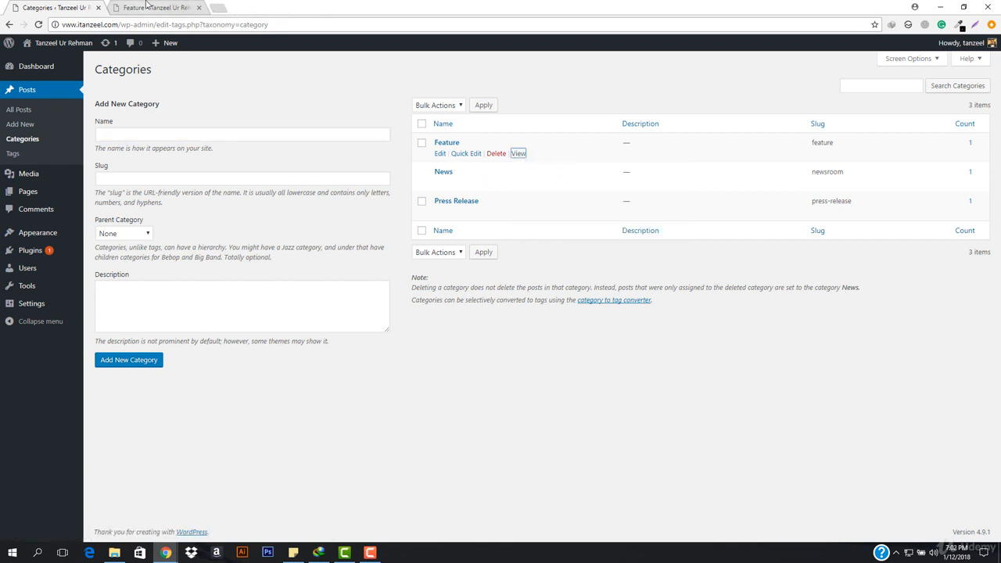
click(147, 7)
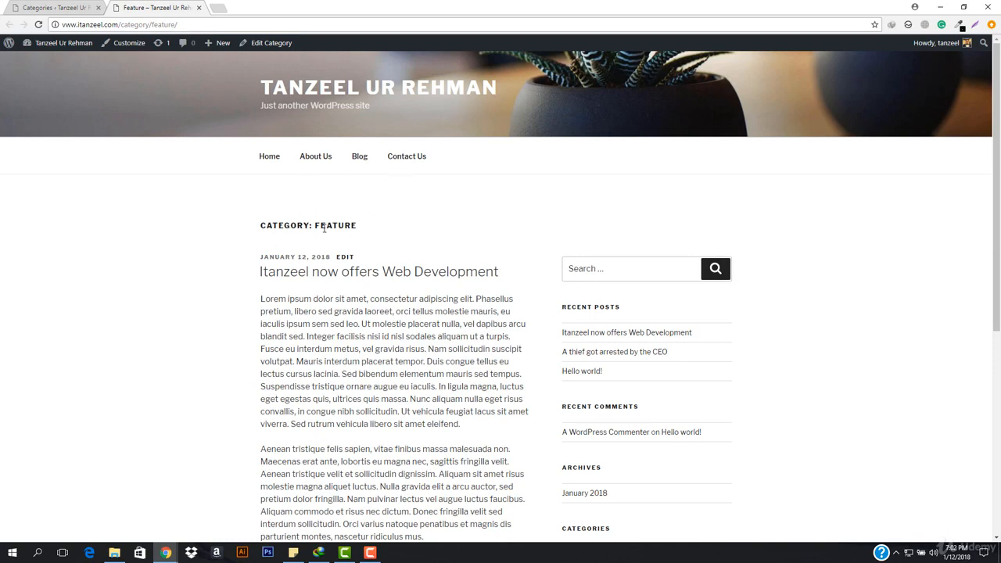
scroll(298, 297, down, 5)
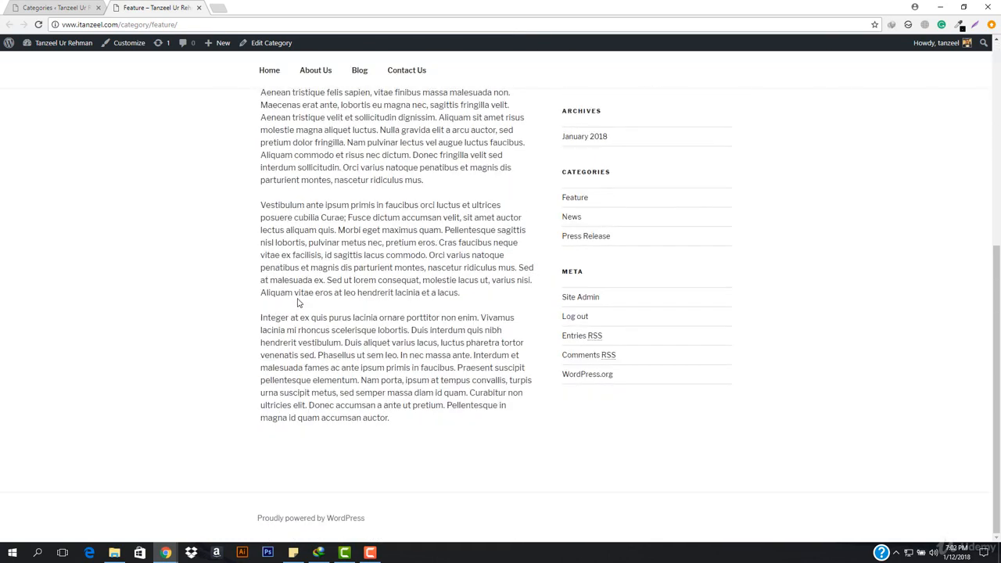
scroll(376, 402, up, 5)
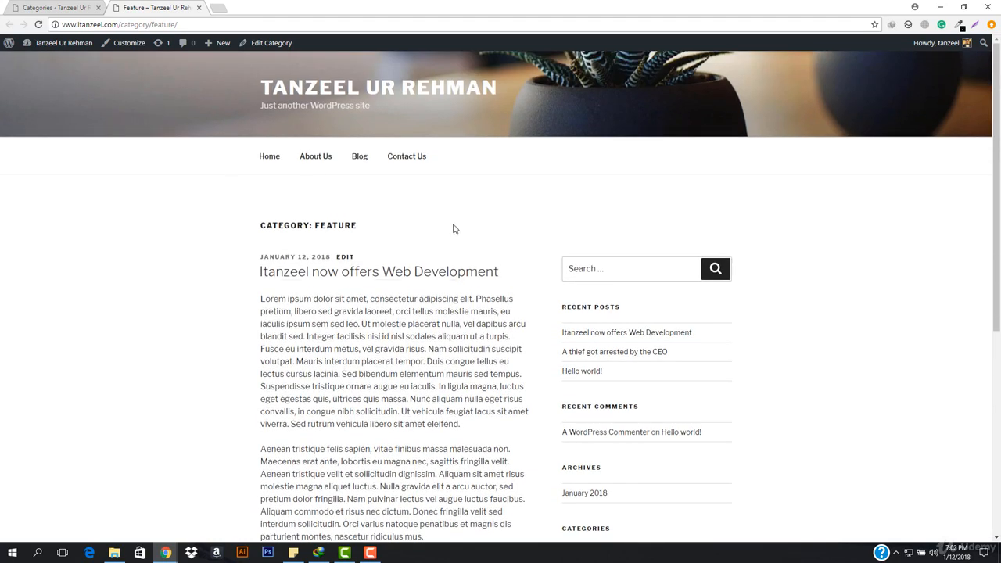
Start a new post titled "iTanzeel Now Offers Mobile Apps Development".
click(78, 6)
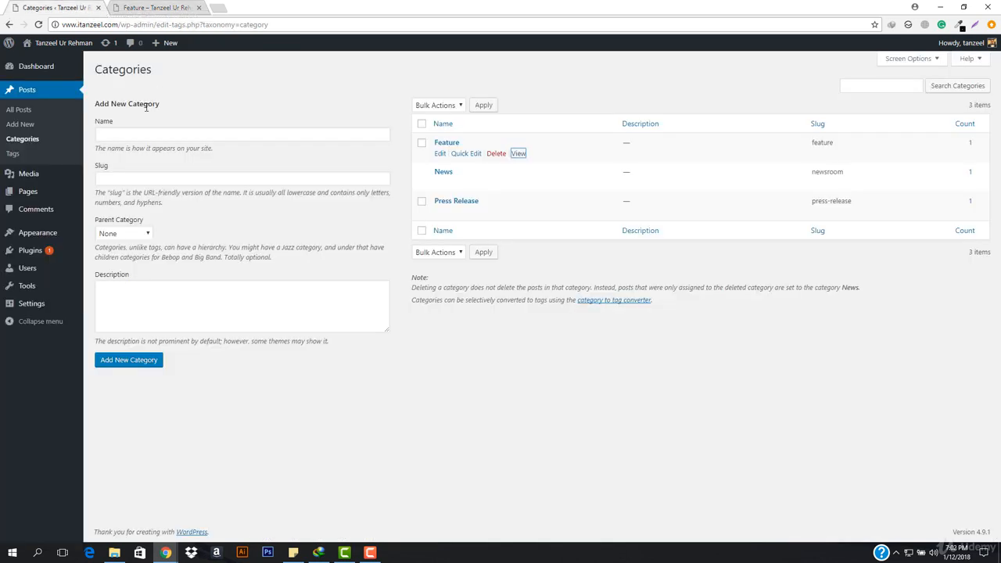
click(42, 127)
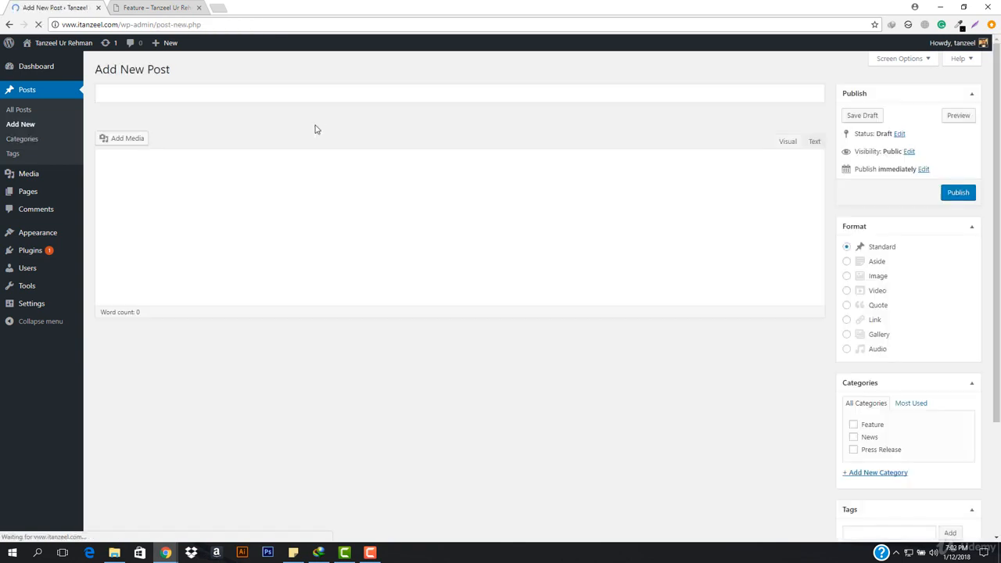
text(i)
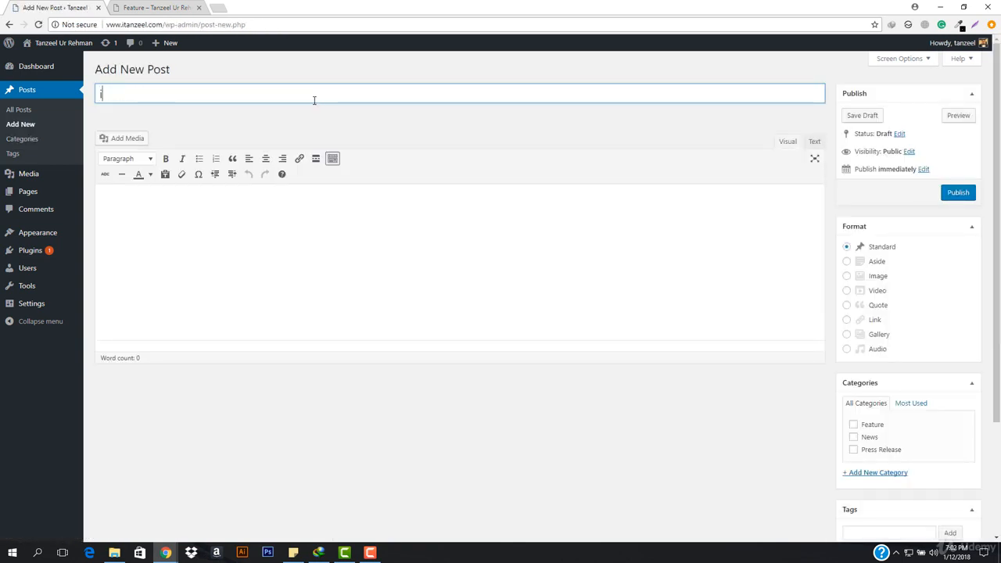
text(Tanzeel)
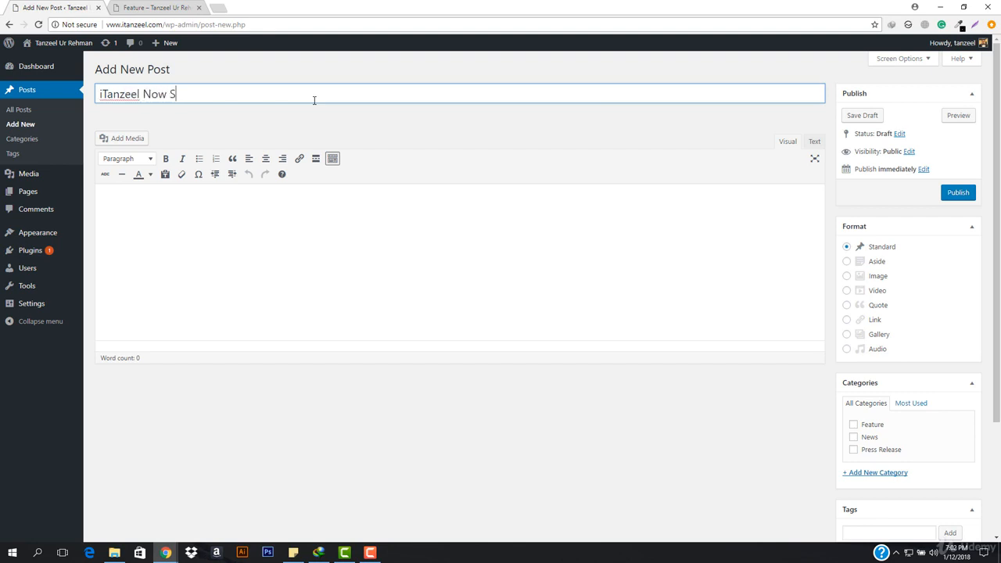
text(Now Offers Mobile Apps Development)
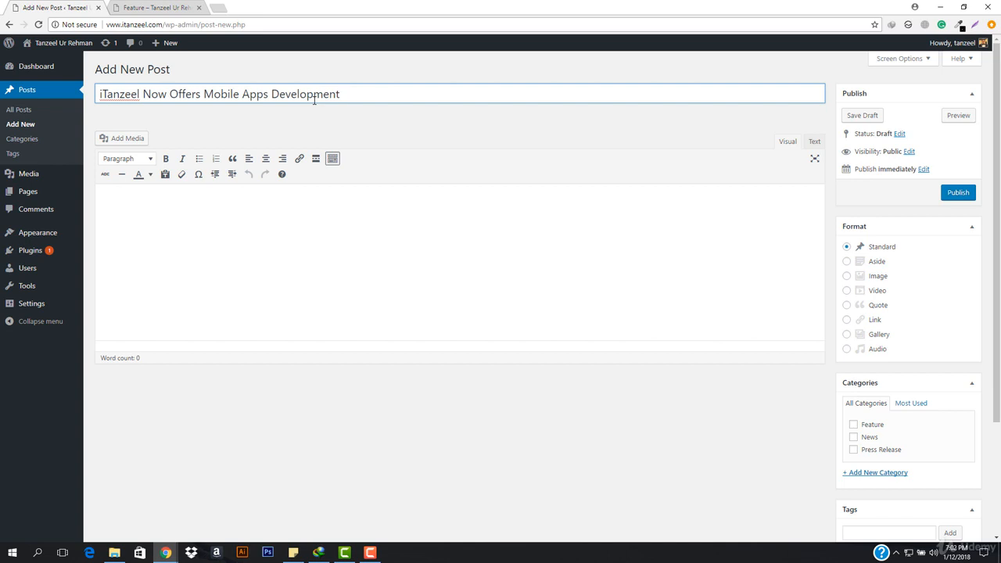
Open the generated Lorem Ipsum page at lipsum.com/feed/html in a separate tab and copy its first three paragraphs.
click(300, 241)
text(https://wordpress.org/plugins/weight-based-shipping-for-woocommerce/)
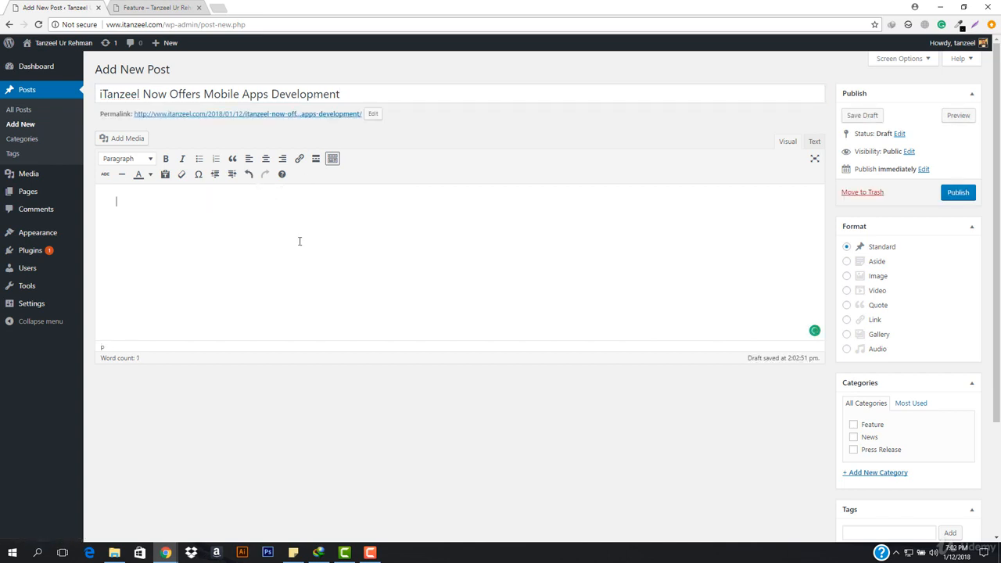
click(217, 8)
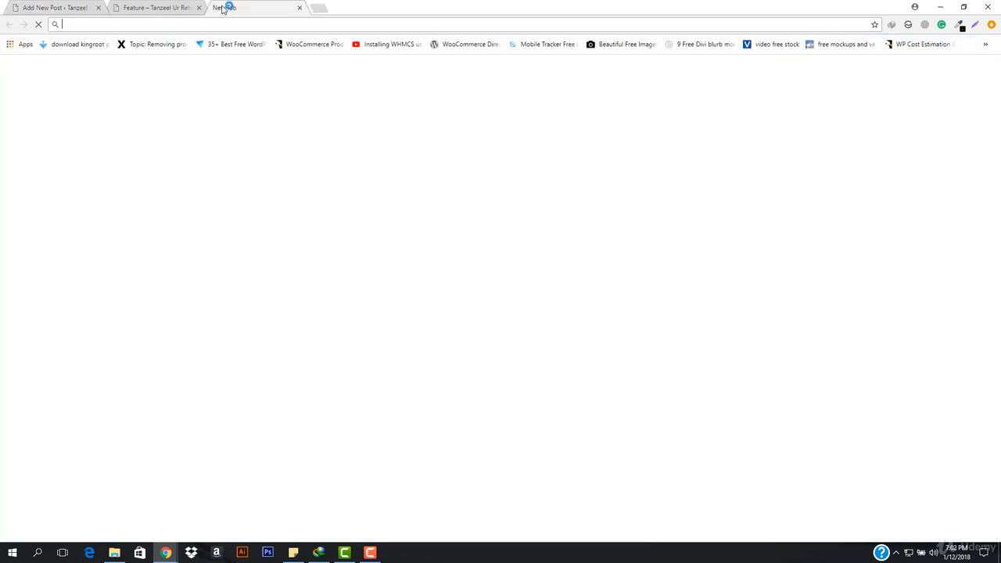
text(lipsum.com)
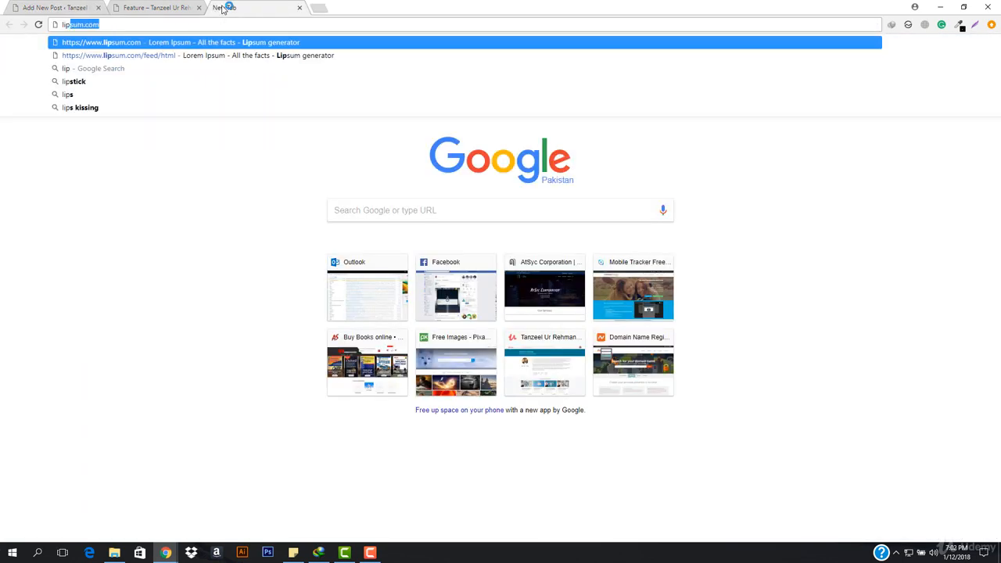
key(Down)
key(Return)
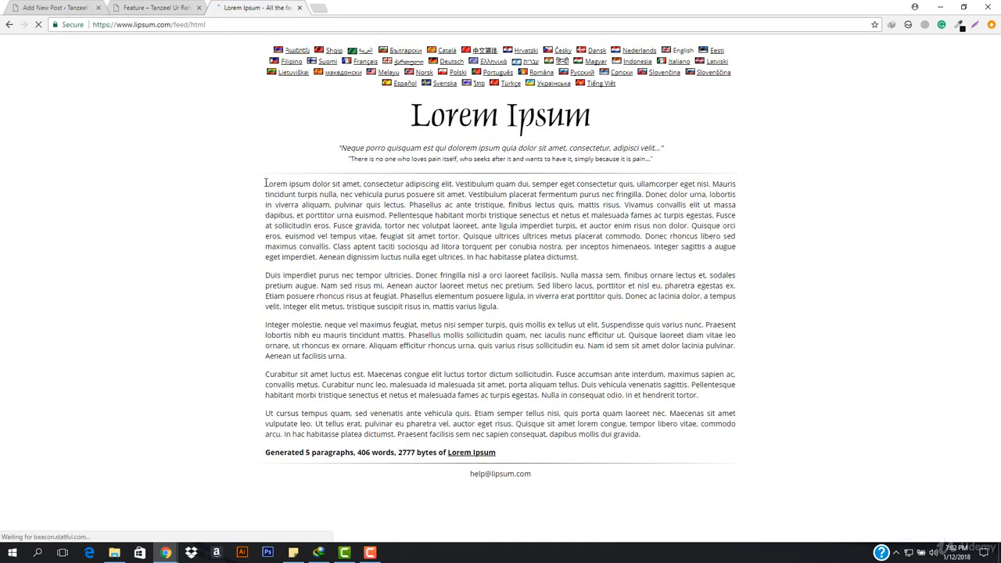
drag(266, 183, 669, 418)
key(ctrl+c)
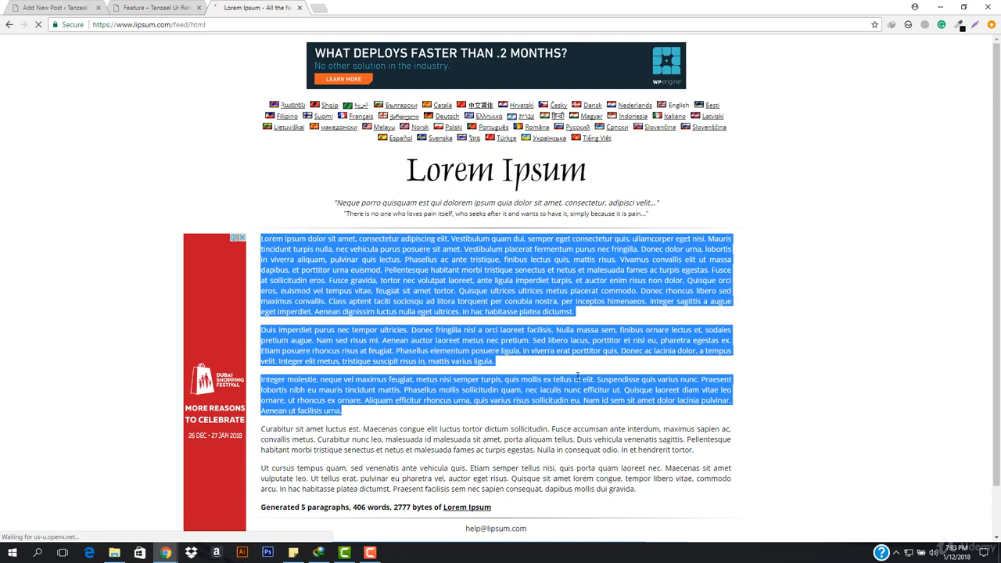
Paste the copied paragraphs as the new post's body and publish the post in the Feature category.
click(56, 7)
key(ctrl+v)
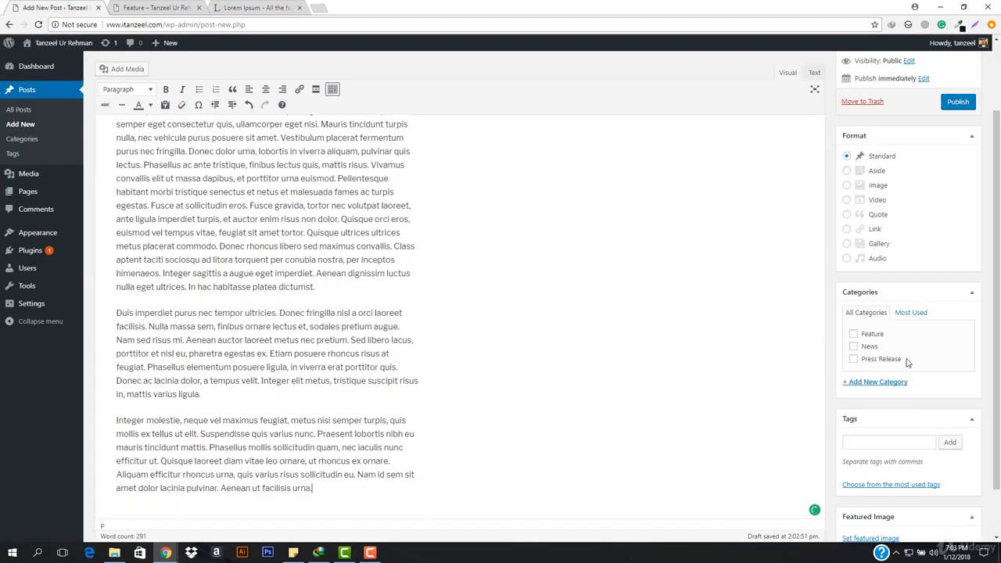
click(855, 335)
click(958, 103)
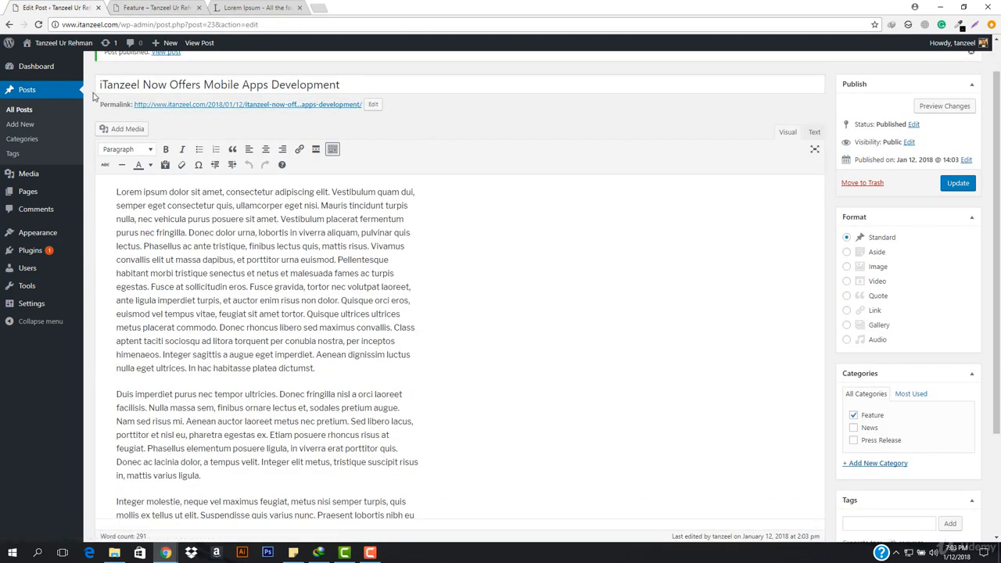
Reload the Feature category's archive page and look through the posts listed under its heading.
click(175, 6)
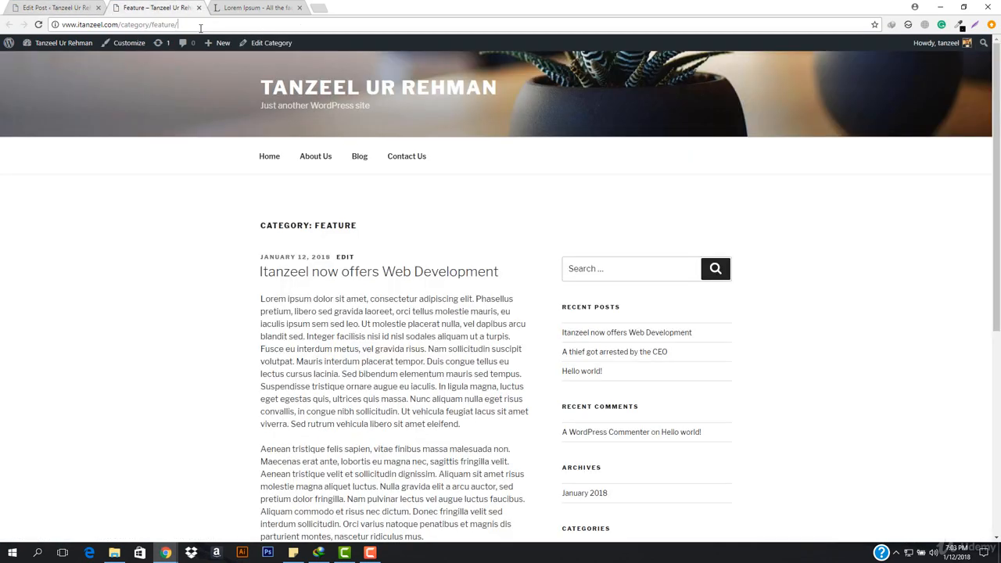
click(201, 28)
click(208, 28)
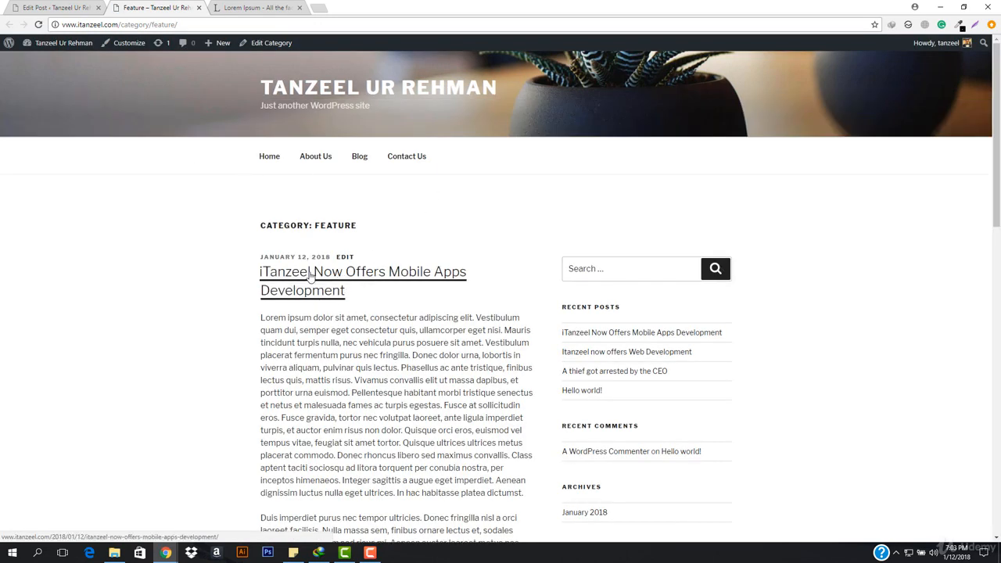
scroll(398, 285, down, 6)
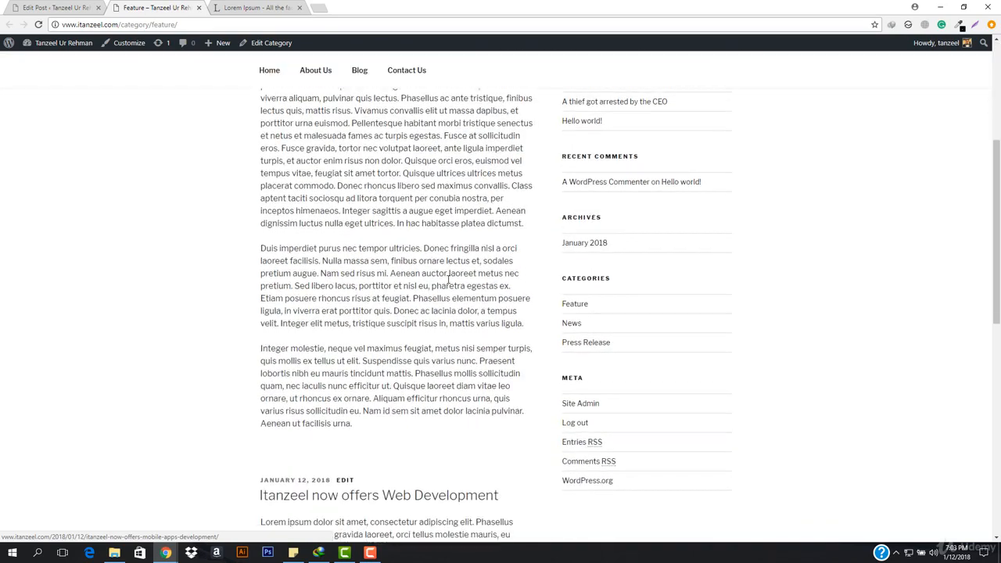
scroll(447, 289, up, 8)
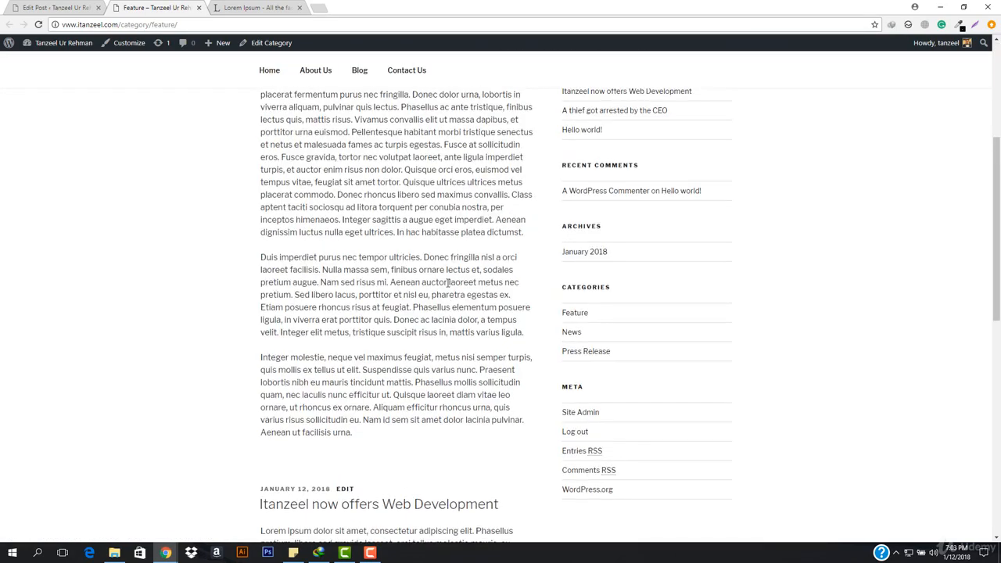
scroll(451, 316, down, 15)
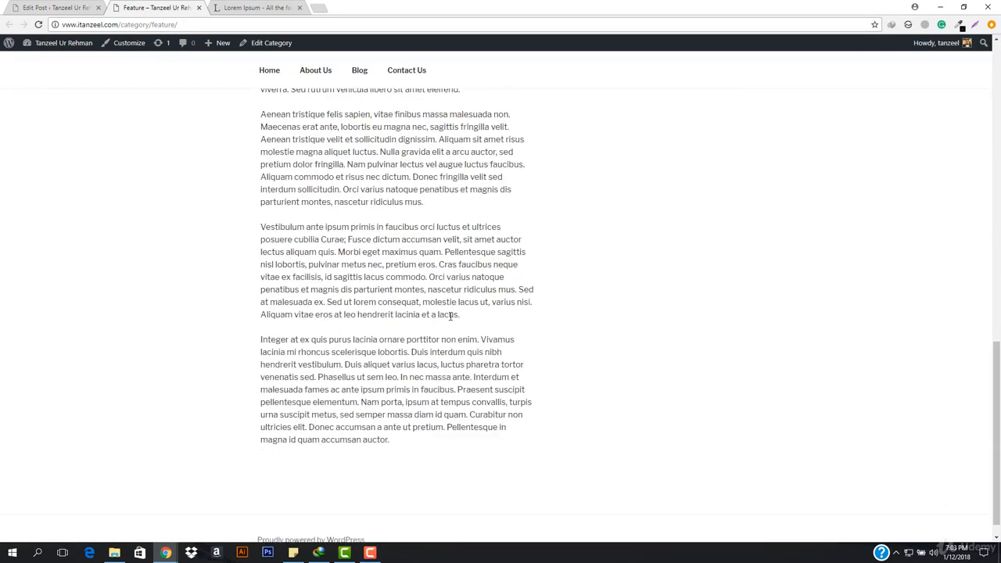
scroll(380, 417, up, 5)
scroll(380, 418, up, 7)
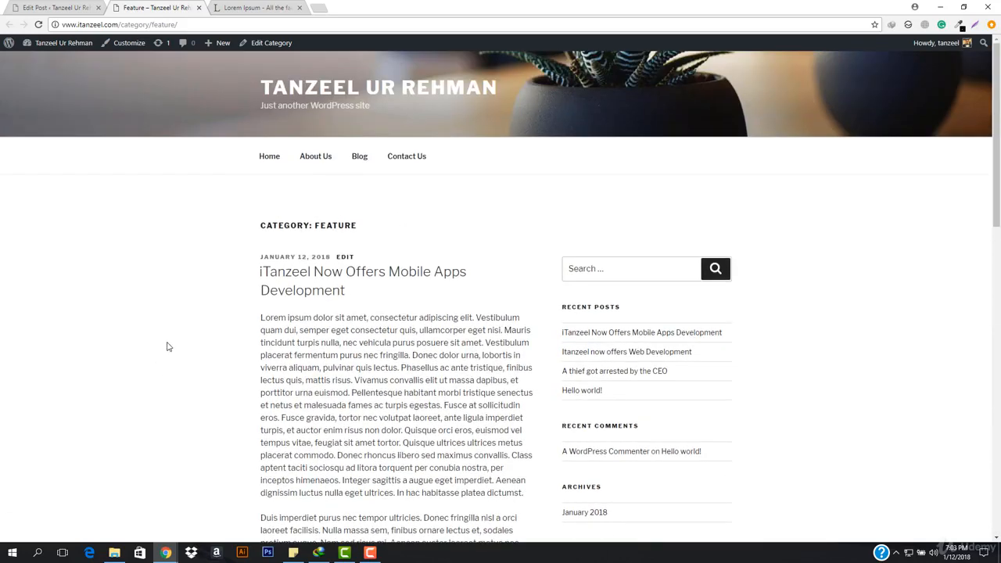
drag(264, 231, 420, 243)
click(352, 234)
Go from the site's front end to the dashboard's menu editor and close the Lorem Ipsum tab.
mouse_move(48, 44)
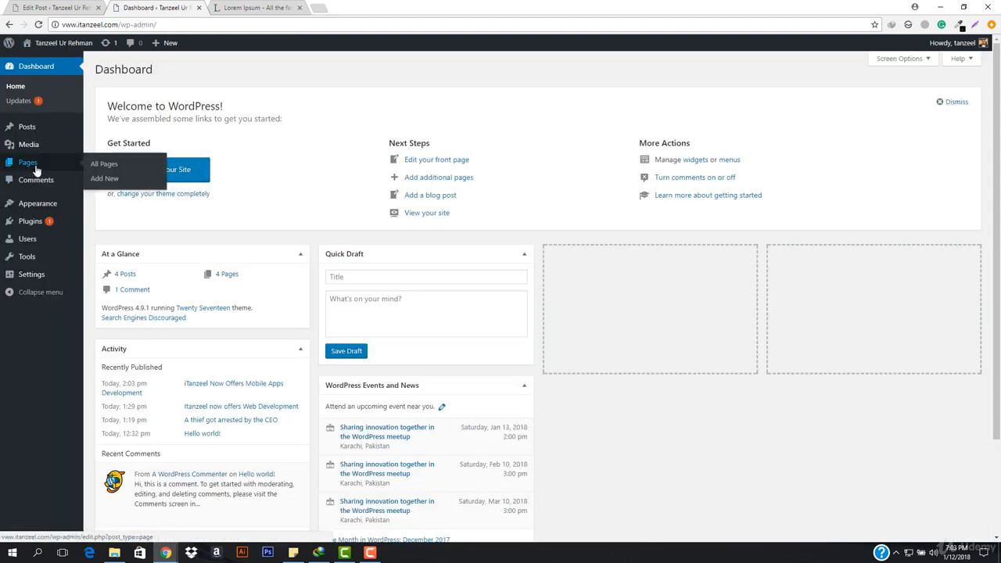
mouse_move(41, 205)
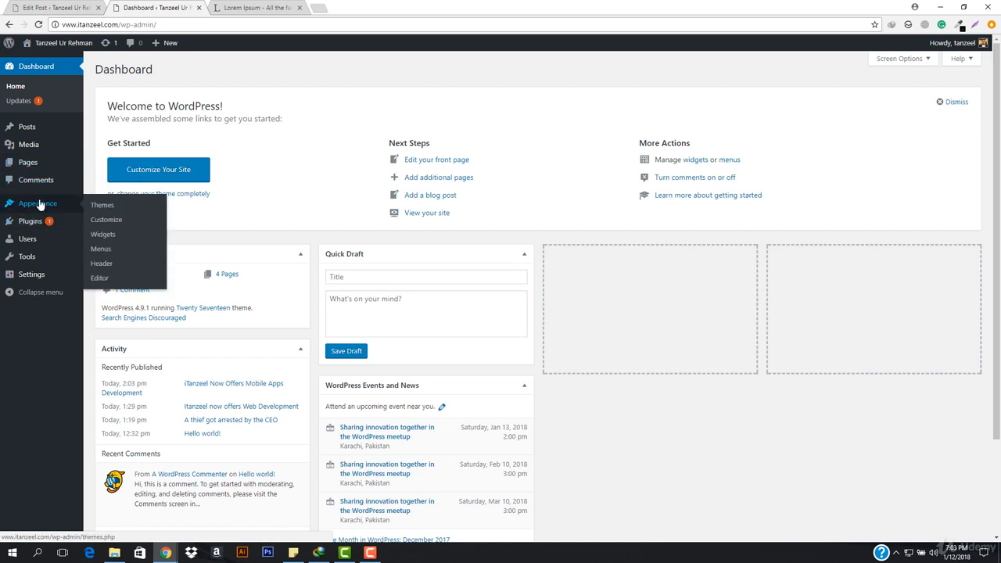
click(95, 252)
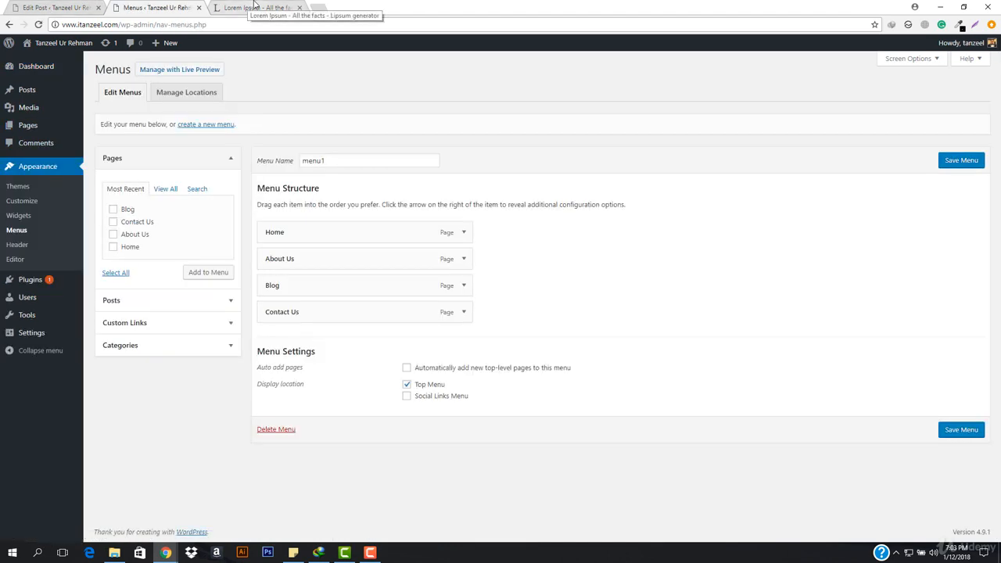
middle_click(254, 6)
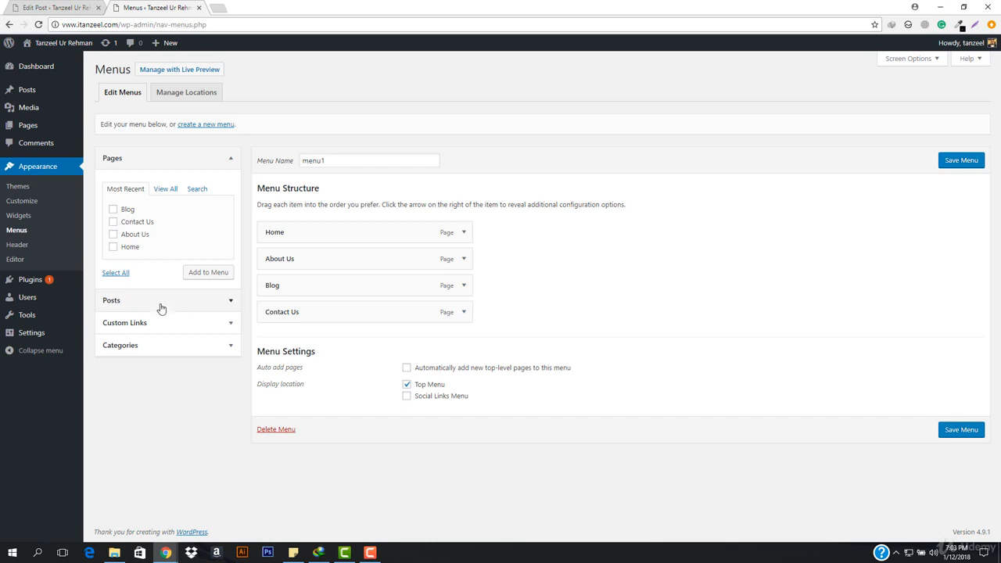
Add the Feature, News and Press Release categories to menu1 and save the menu.
click(171, 348)
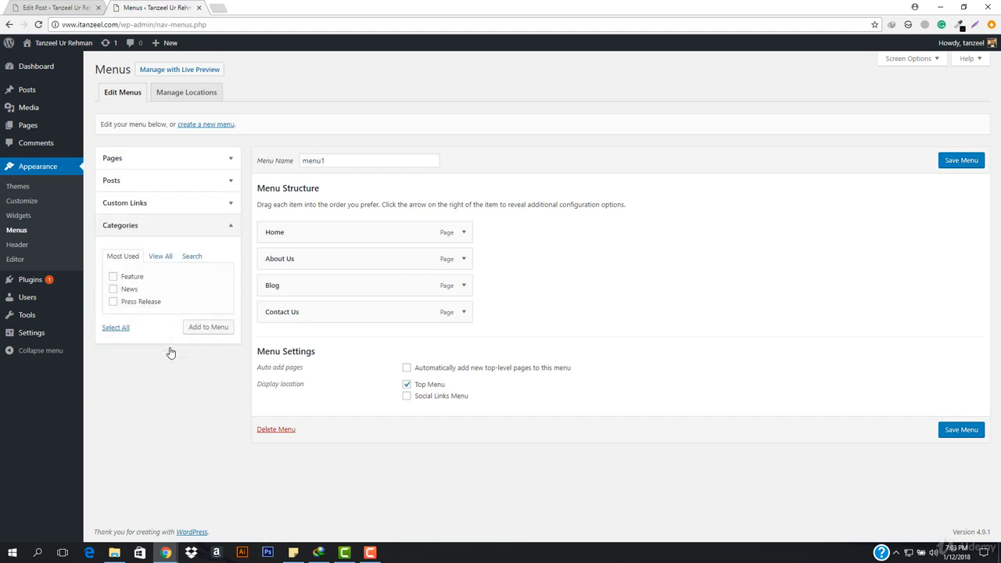
click(113, 289)
click(113, 276)
click(207, 327)
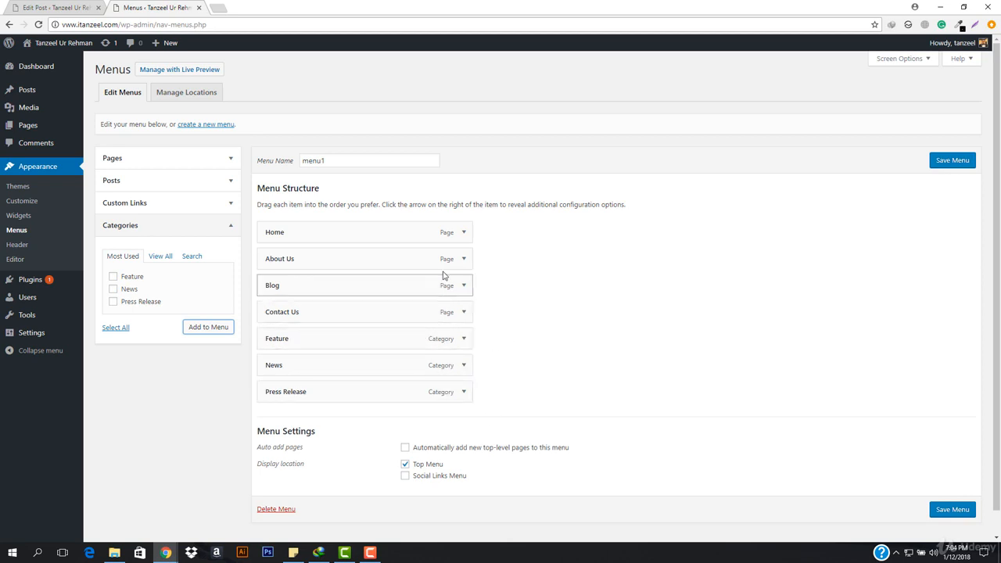
click(951, 509)
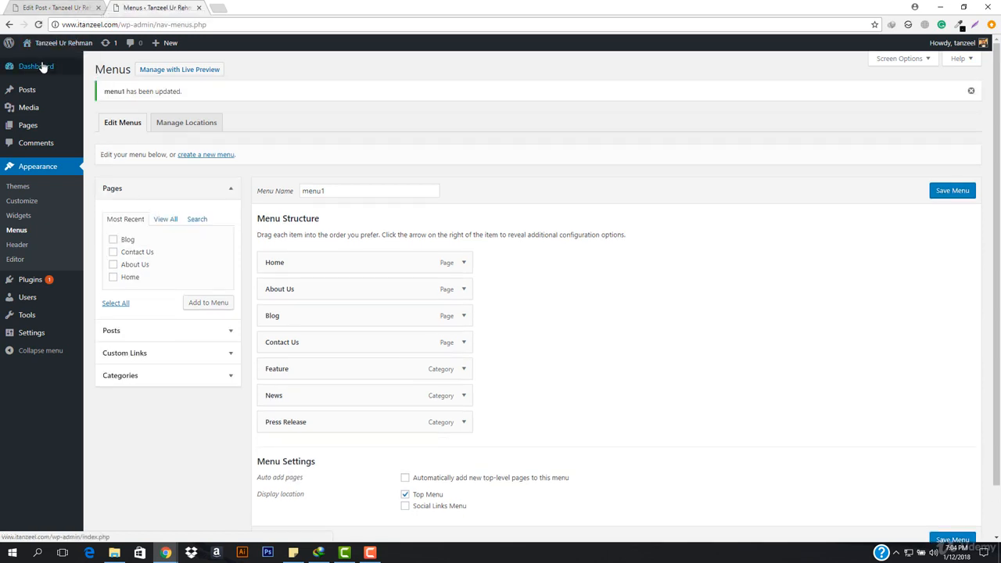
View the site's home page in a separate tab and check its navigation menu for the category items.
right_click(37, 62)
click(84, 71)
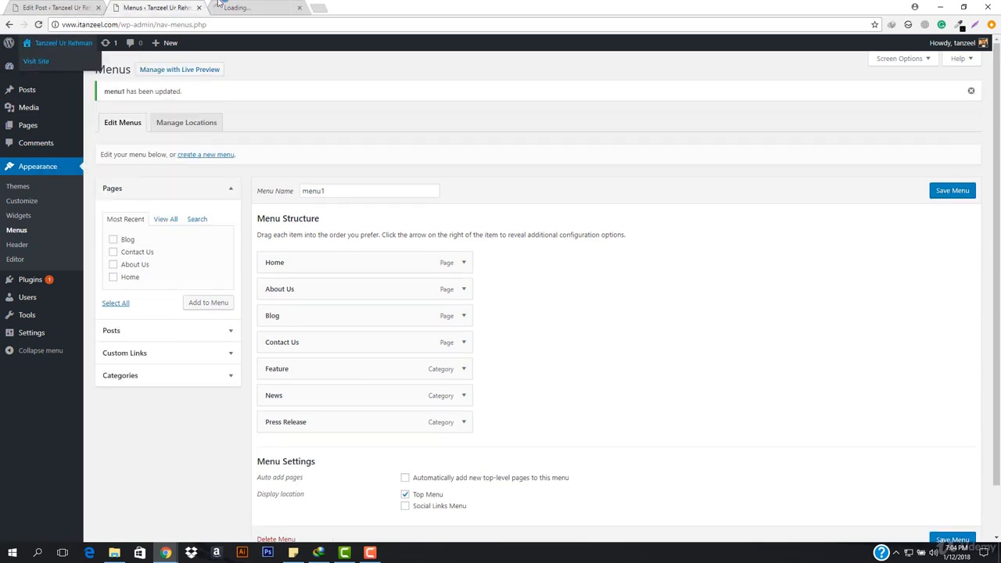
click(258, 7)
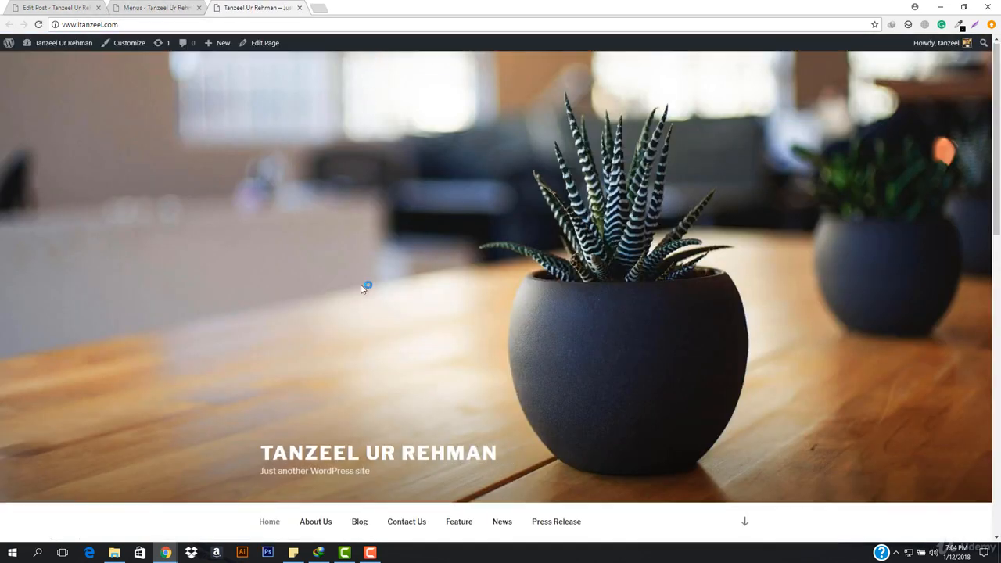
scroll(662, 338, down, 2)
scroll(471, 396, down, 2)
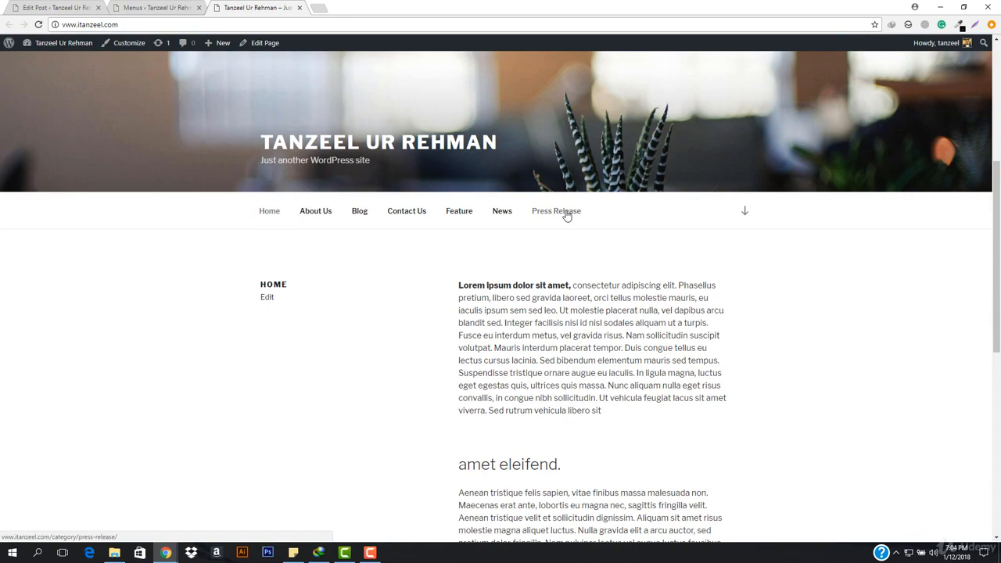
scroll(567, 217, down, 4)
scroll(371, 221, up, 6)
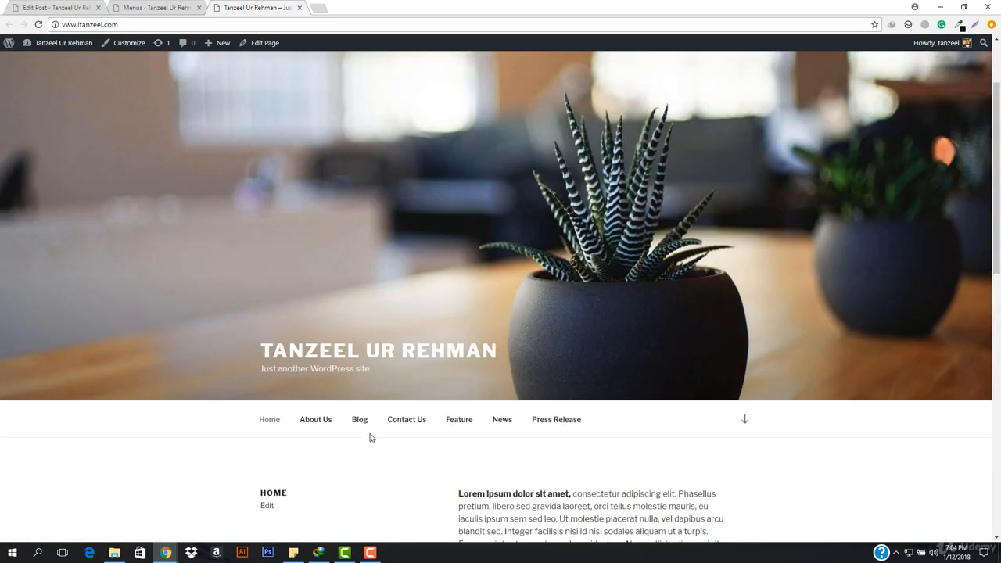
Look through the posts of all categories on the Blog page and return to the menu editor.
click(362, 418)
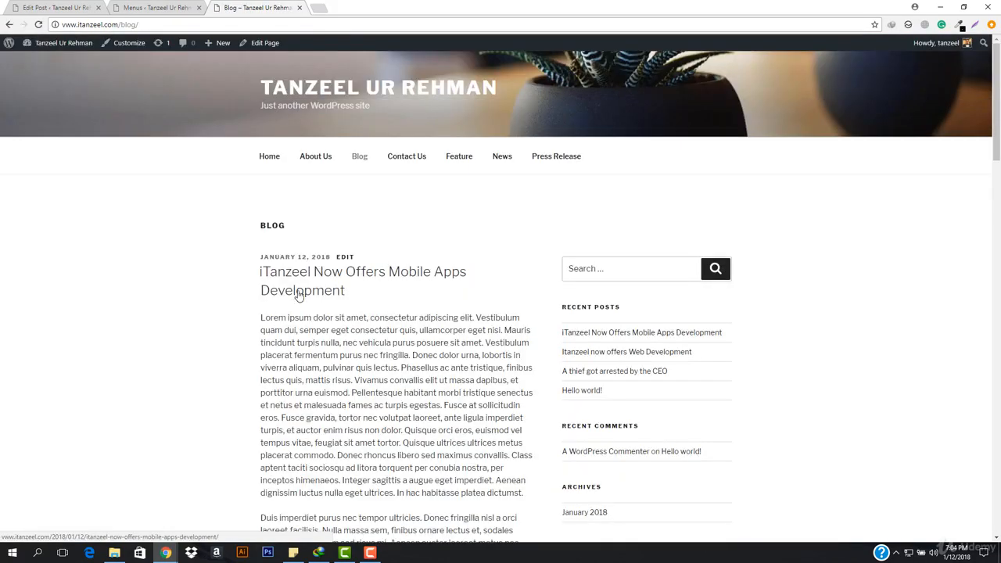
scroll(299, 295, down, 7)
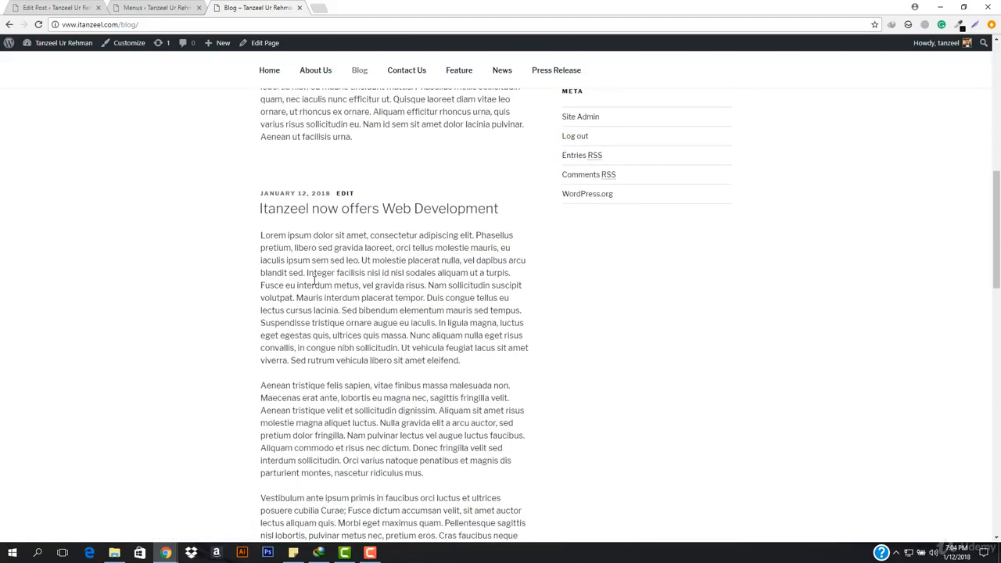
scroll(313, 281, down, 8)
scroll(344, 273, down, 1)
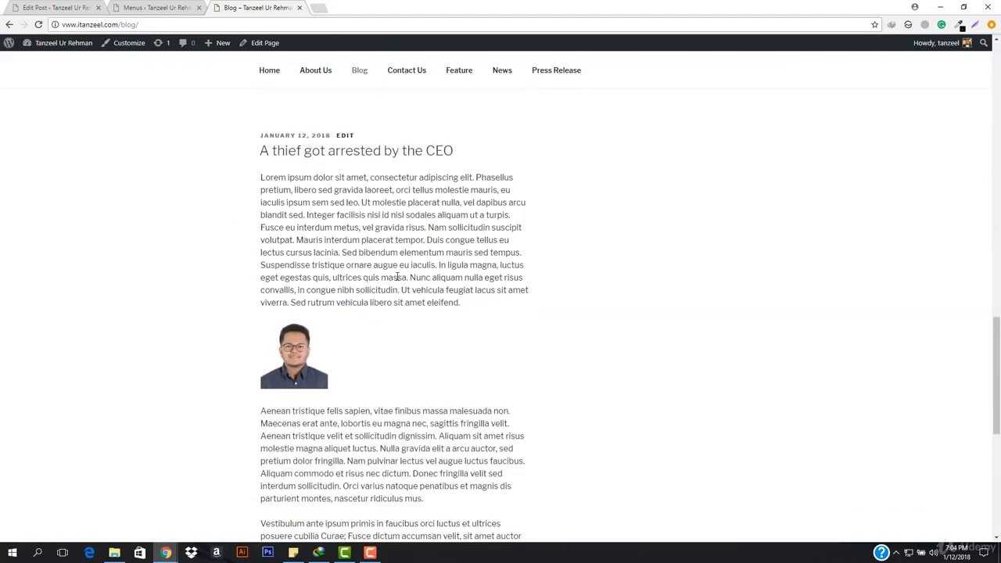
scroll(383, 321, down, 10)
scroll(192, 368, up, 10)
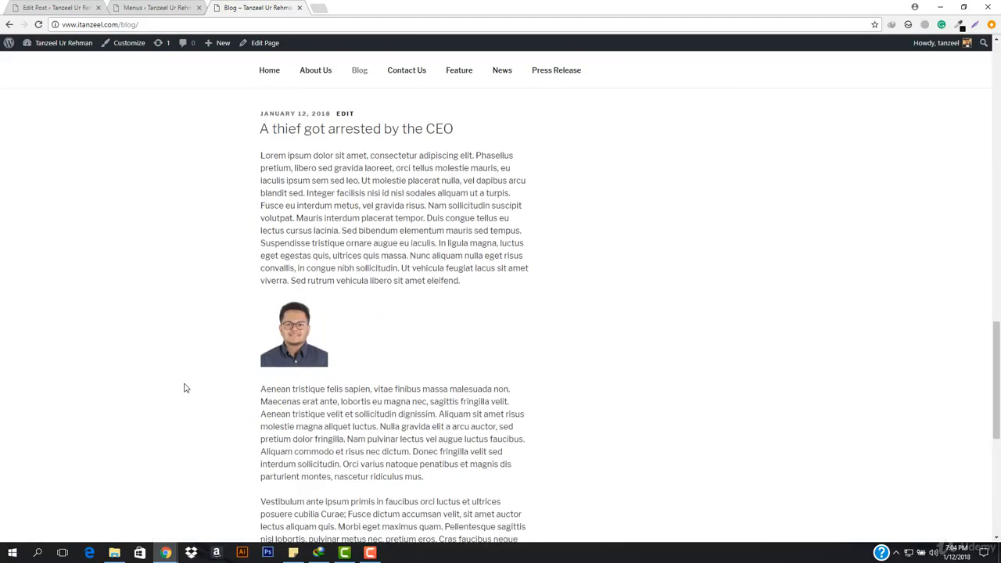
scroll(186, 388, up, 15)
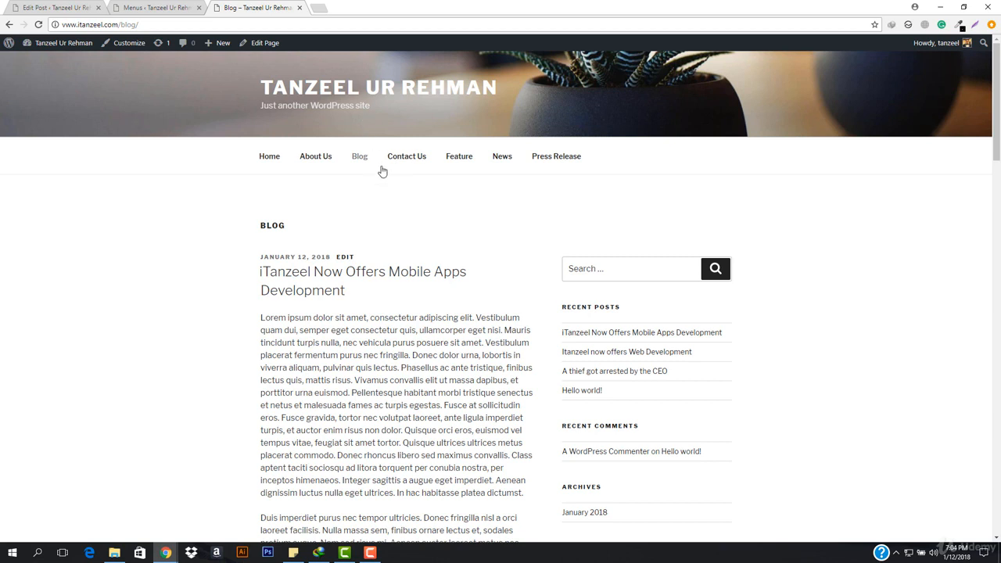
click(137, 8)
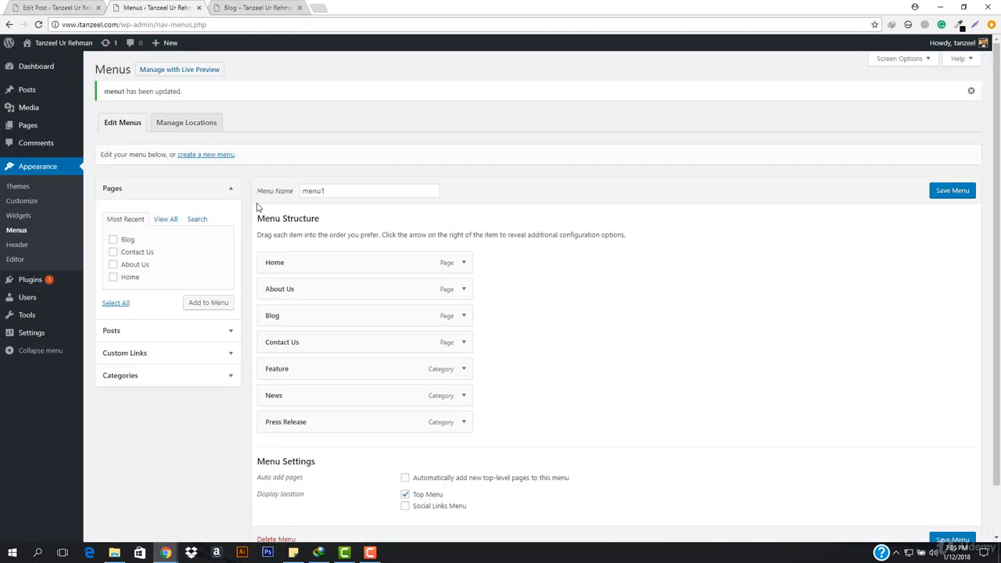
Nest the Feature, News and Press Release categories as sub items of Blog, above Contact Us, and save the menu.
drag(318, 373, 322, 345)
drag(308, 393, 304, 370)
drag(321, 420, 294, 394)
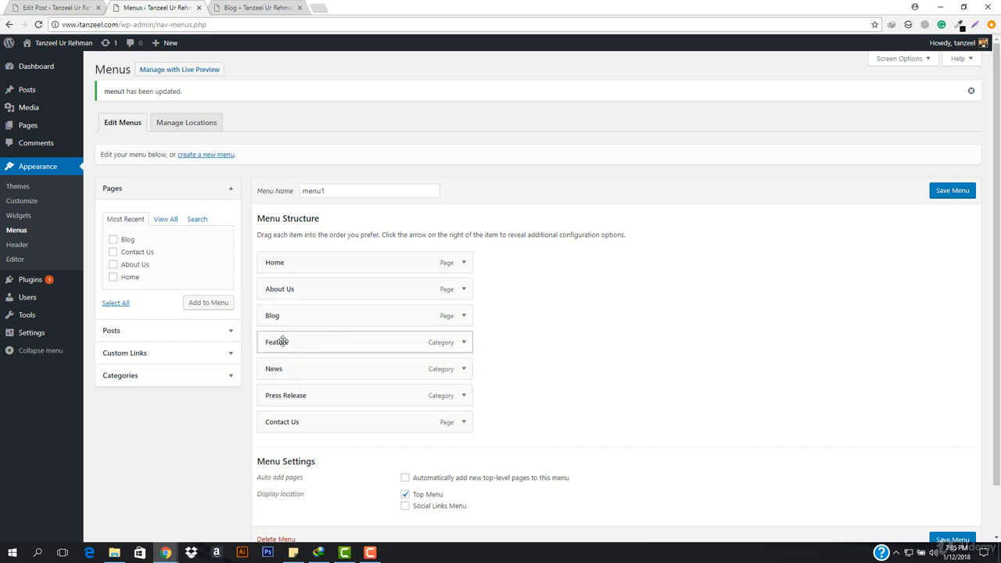
drag(283, 342, 297, 346)
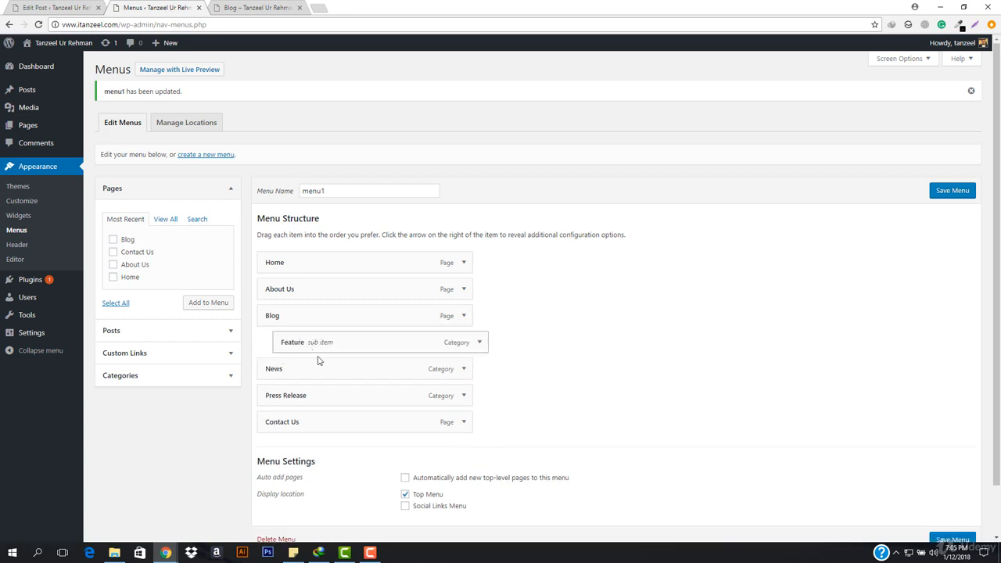
drag(300, 368, 328, 394)
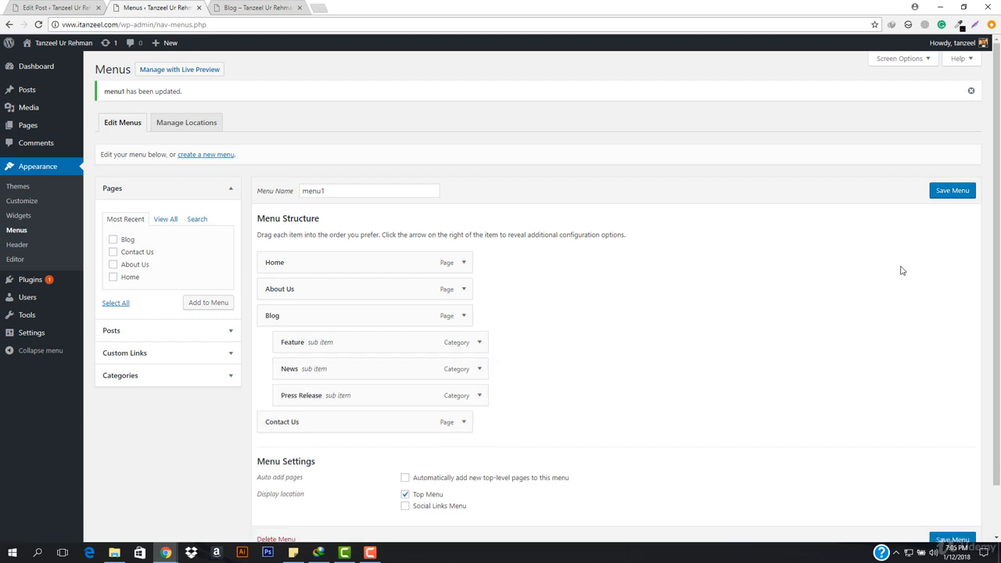
click(955, 192)
Open the site's home page and check the category sub items under Blog in its navigation menu.
click(251, 7)
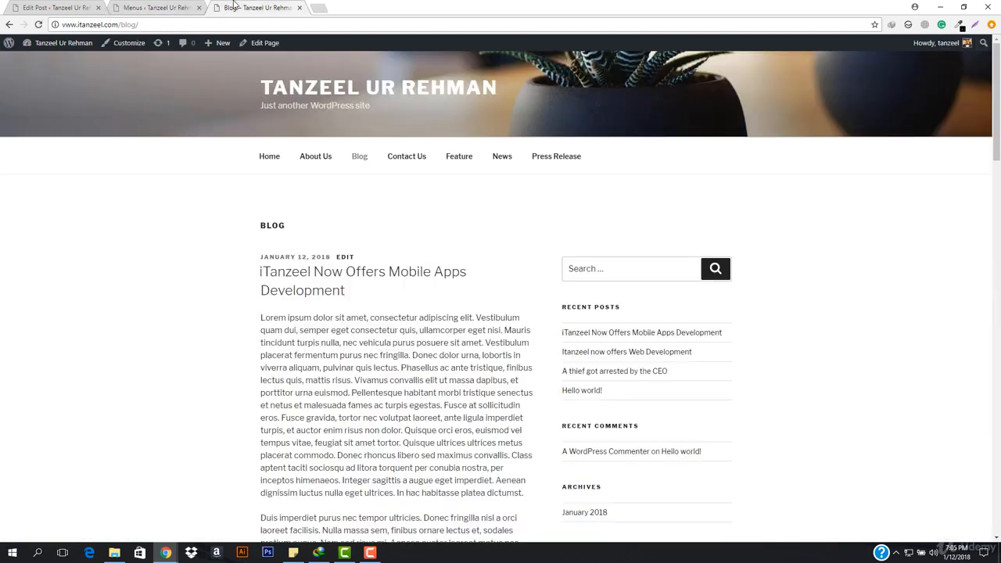
click(211, 26)
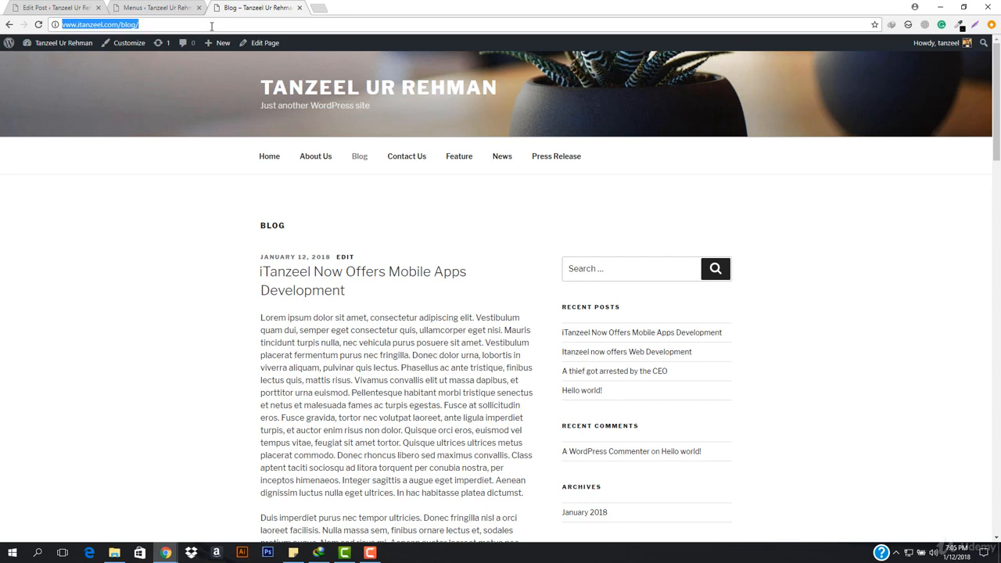
click(323, 90)
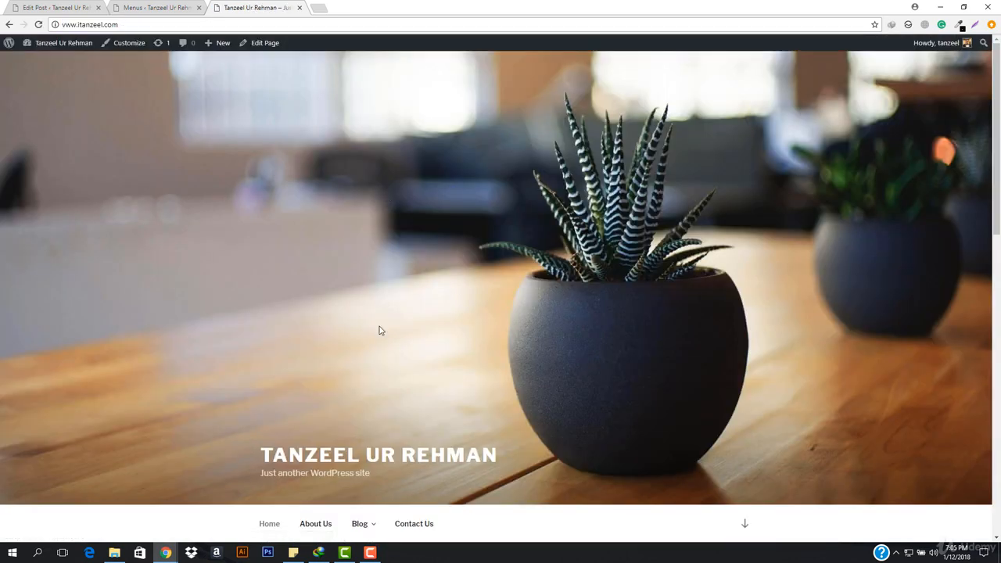
scroll(380, 330, down, 3)
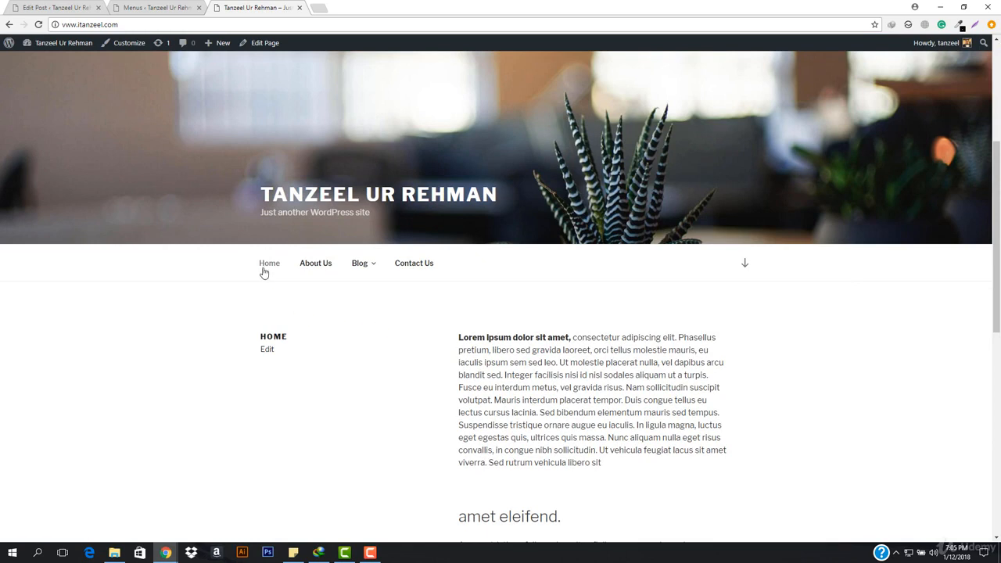
mouse_move(364, 267)
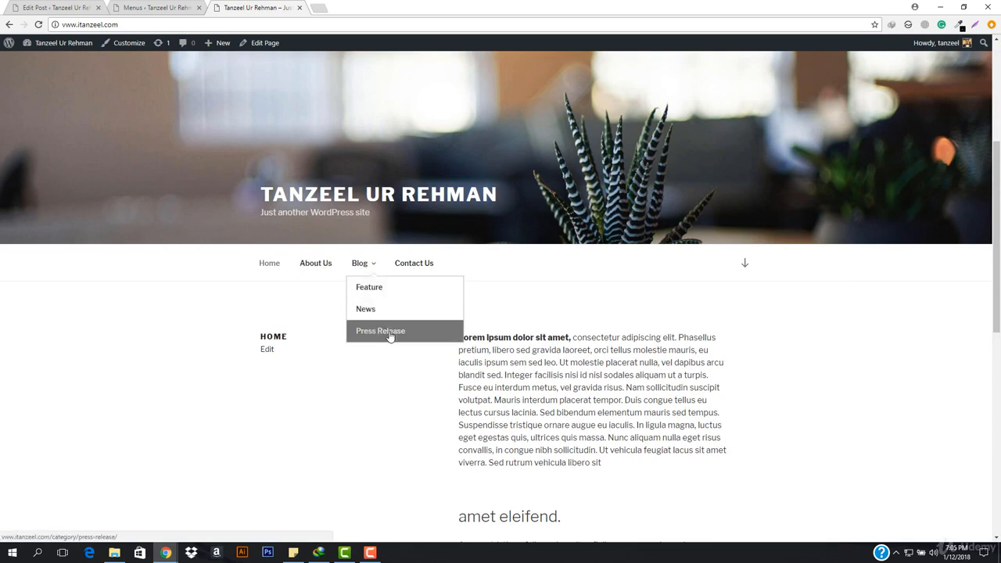
scroll(418, 270, down, 10)
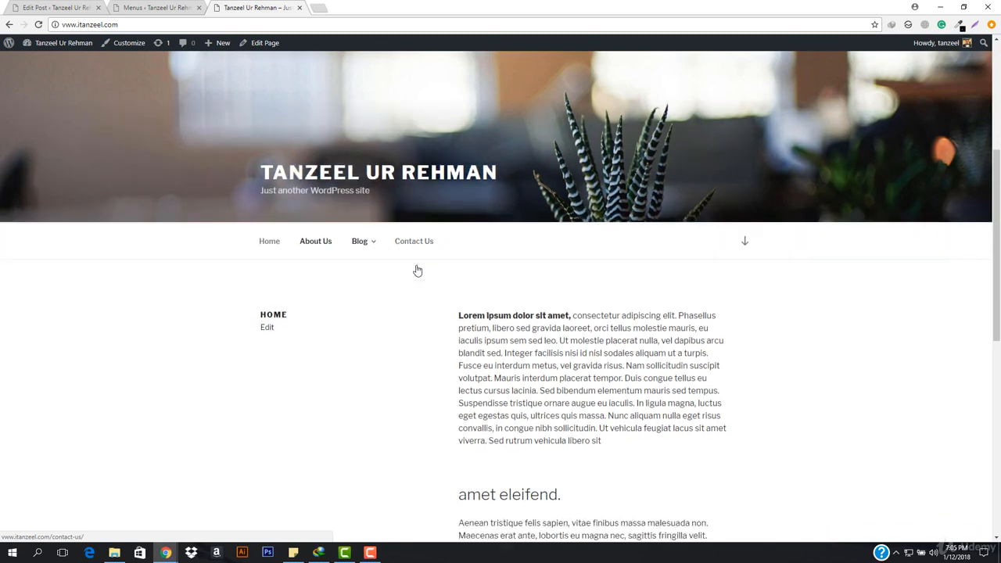
Open the Feature category archive from the Blog submenu and look through its posts.
scroll(420, 308, up, 10)
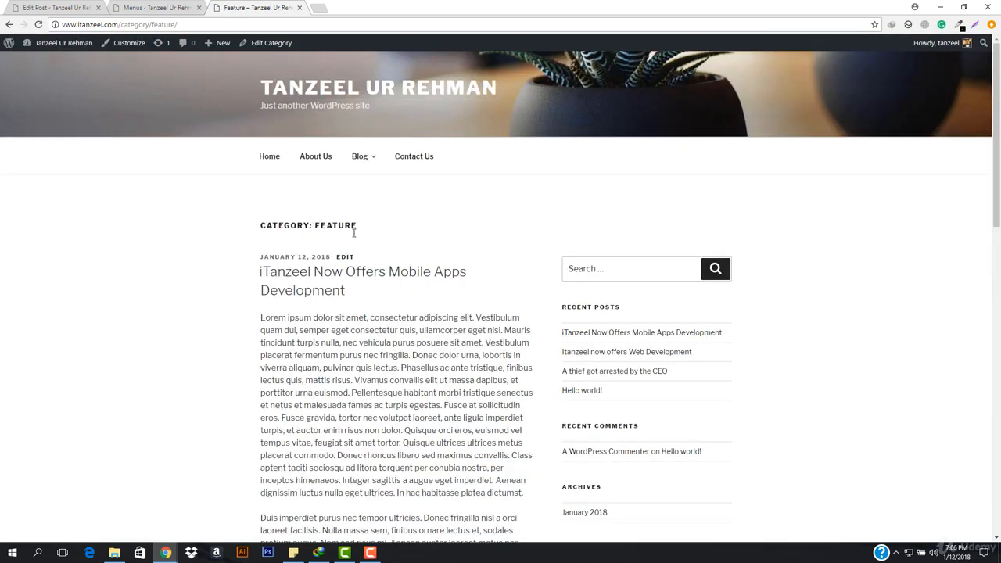
scroll(250, 258, down, 10)
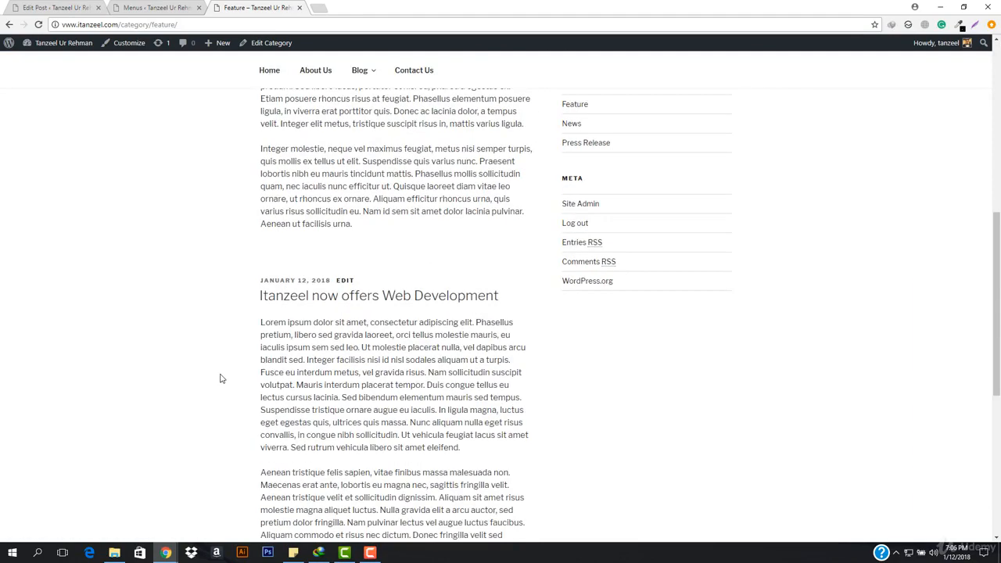
scroll(374, 367, down, 5)
scroll(374, 364, up, 15)
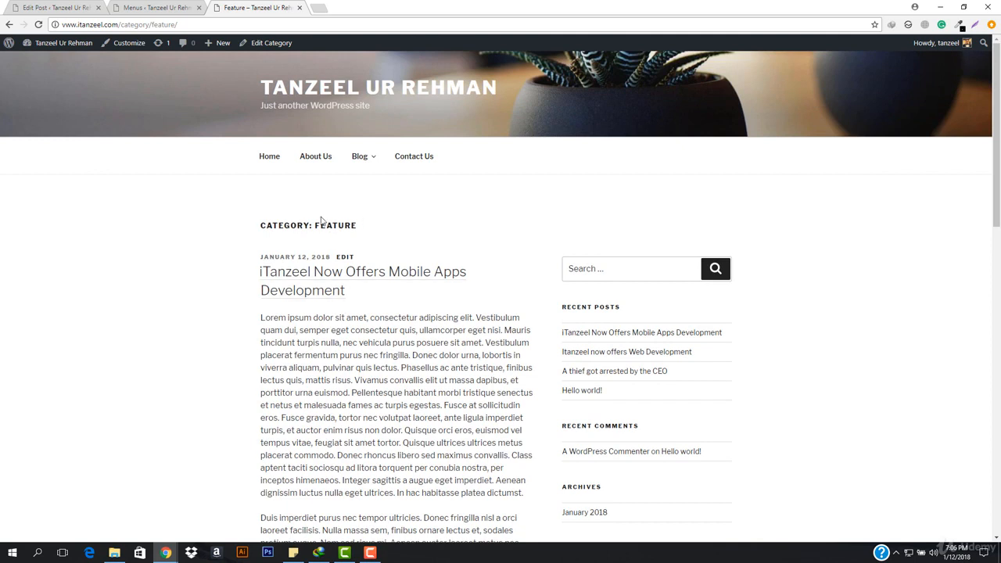
drag(315, 227, 386, 232)
click(388, 234)
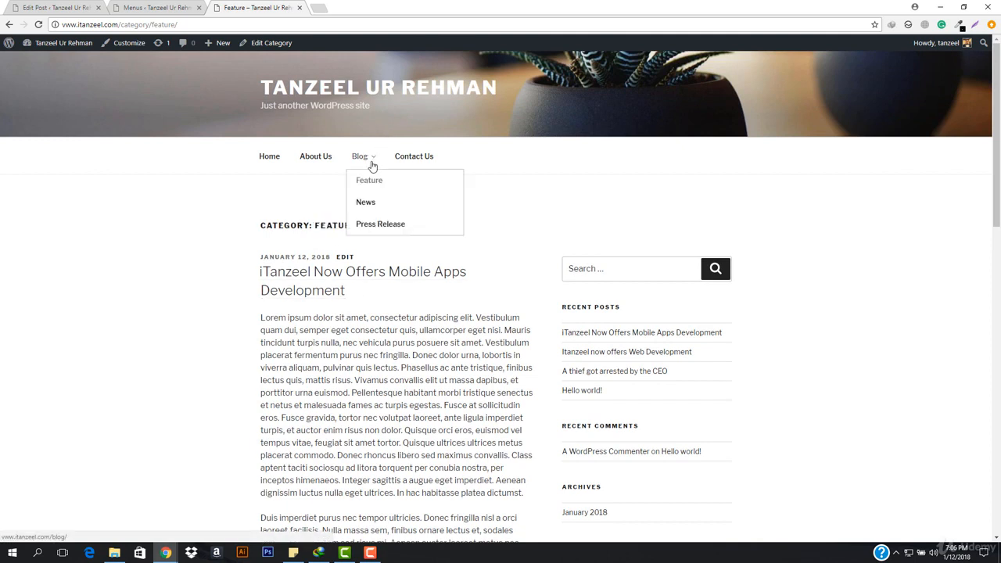
Return to the home page, then open the Blog page from the navigation menu and look through its posts.
mouse_move(370, 170)
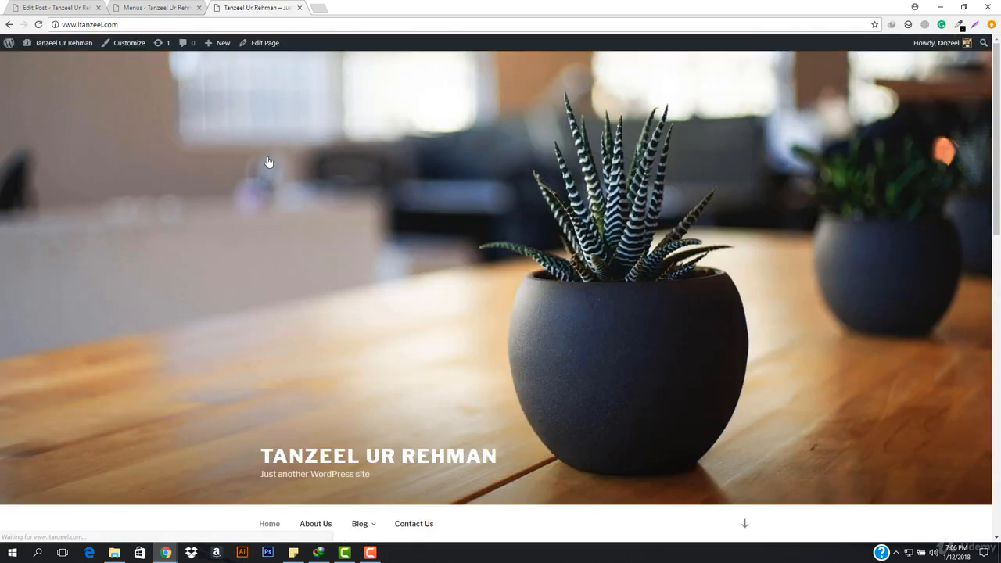
scroll(323, 279, down, 2)
scroll(322, 278, down, 3)
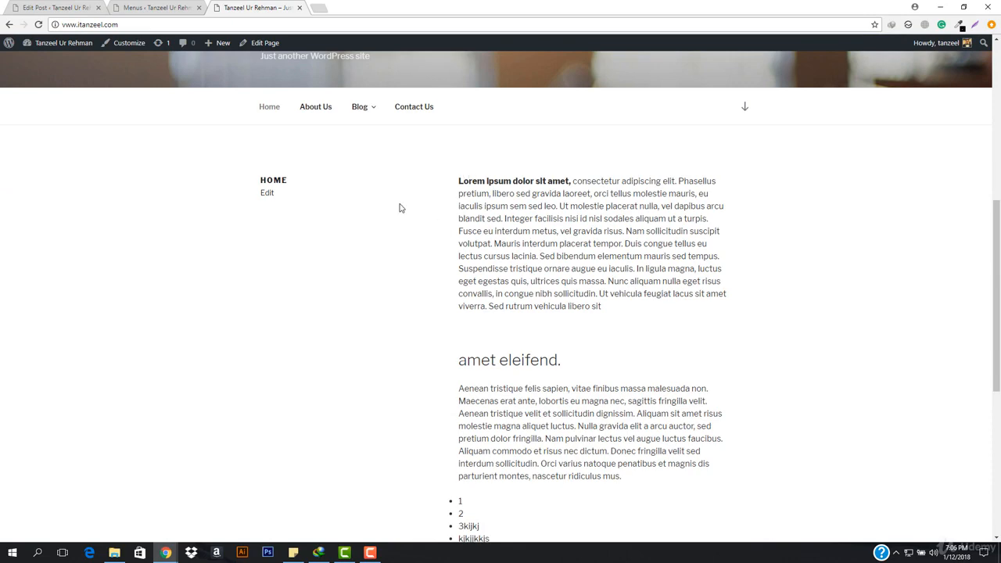
scroll(399, 207, down, 4)
scroll(518, 208, up, 4)
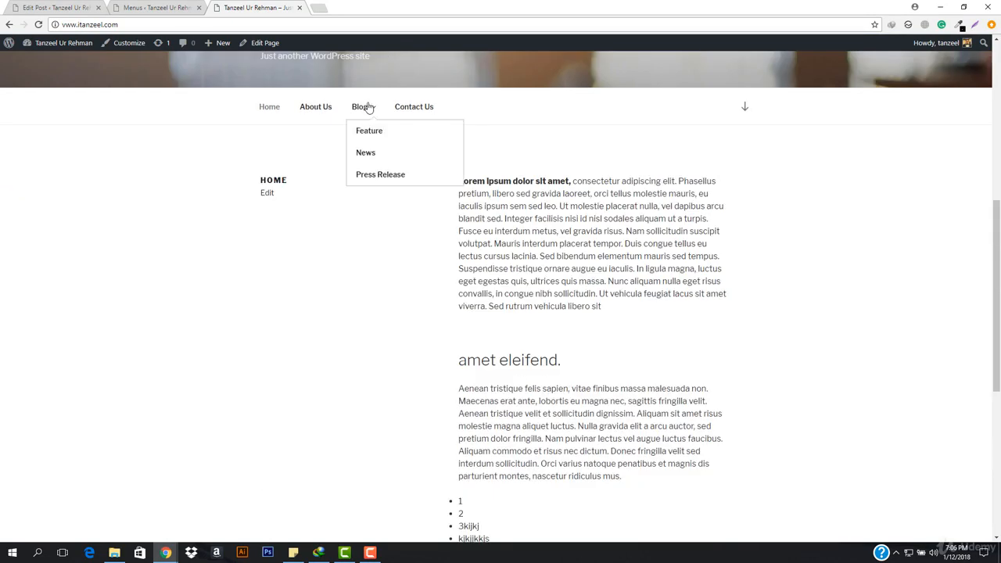
click(367, 108)
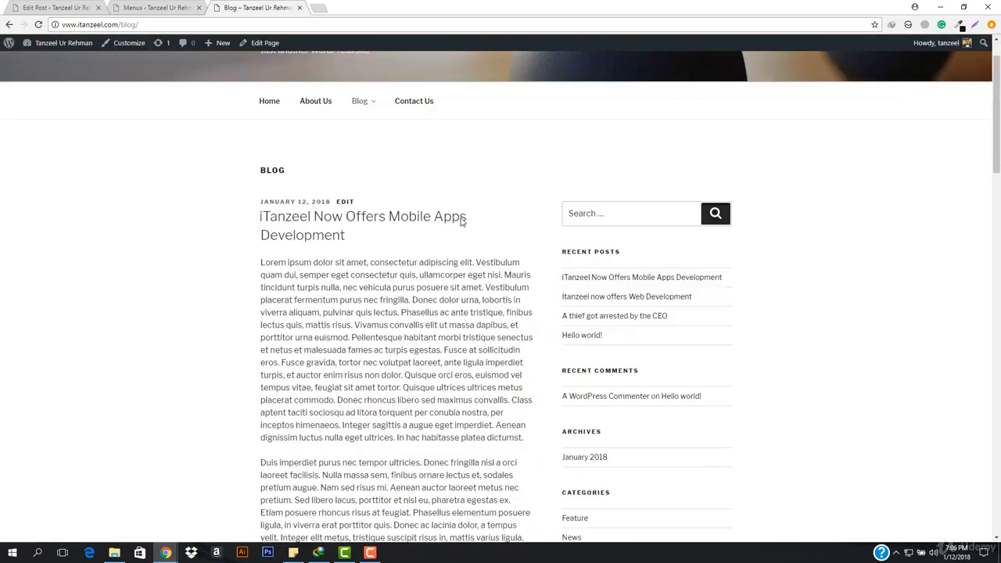
scroll(462, 222, down, 1)
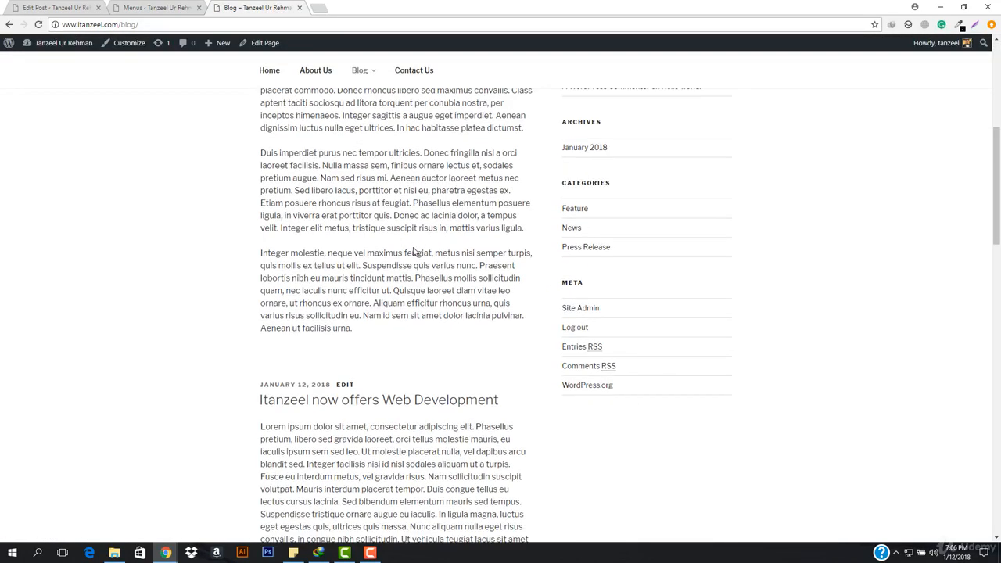
scroll(415, 251, up, 4)
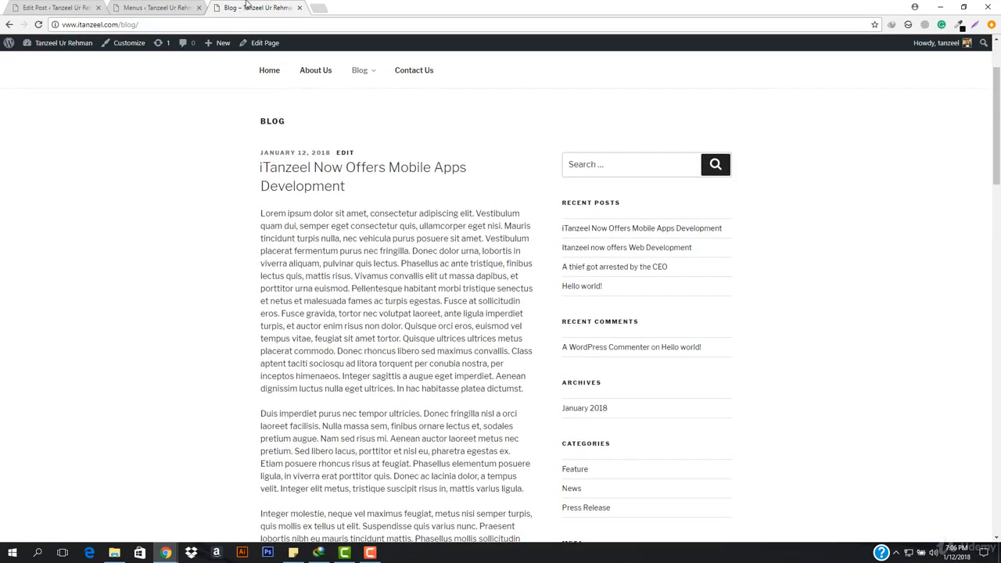
Open apple.com/newsroom in a separate tab and examine how its posts are labelled by category.
click(317, 9)
text(ap)
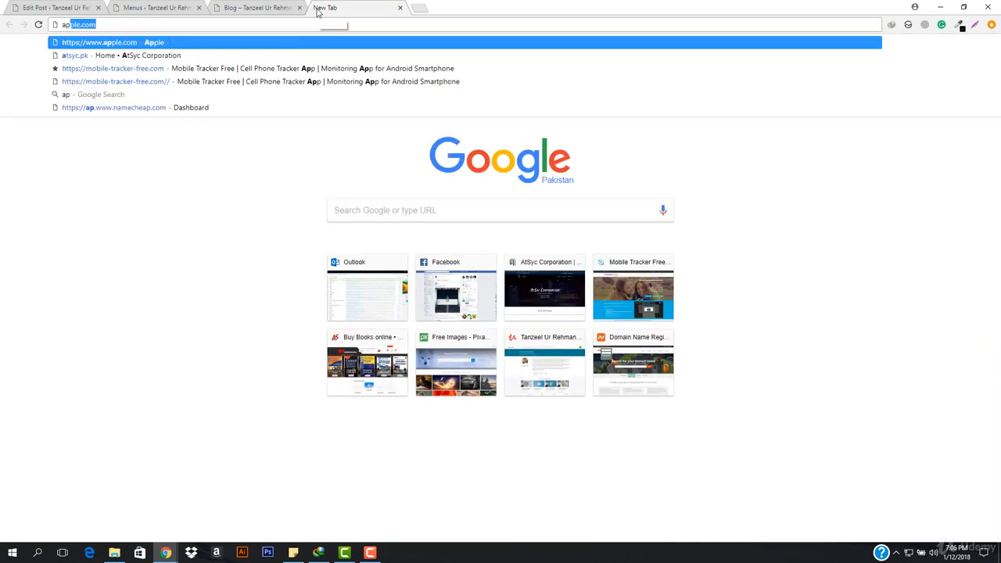
text(ple.com/)
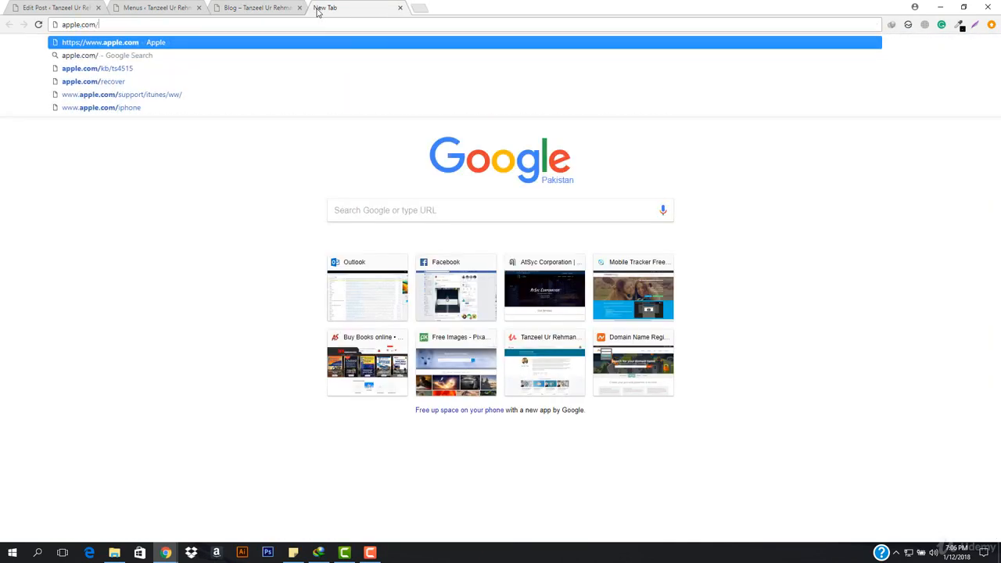
text(newsr)
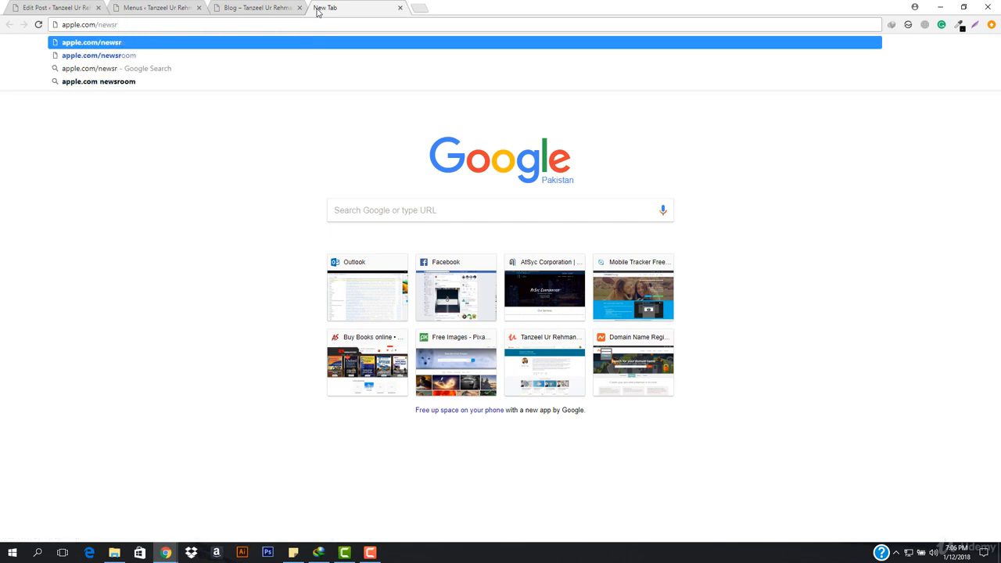
key(Return)
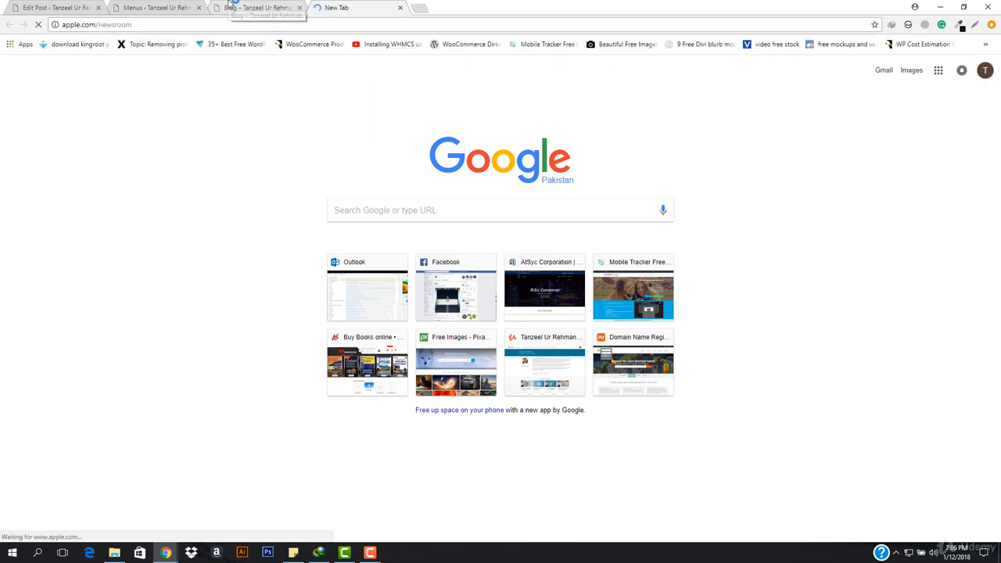
click(227, 4)
click(368, 6)
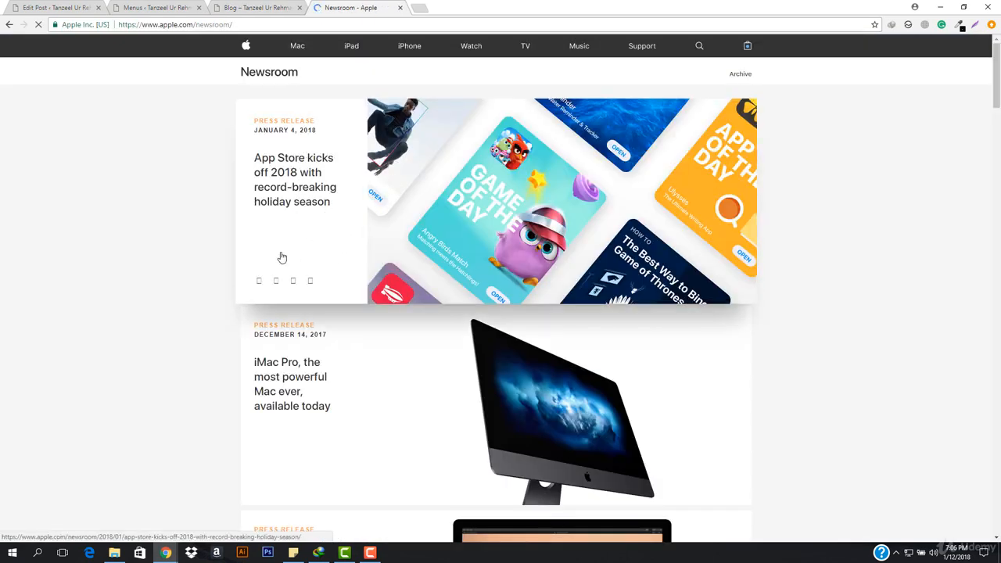
scroll(311, 308, down, 3)
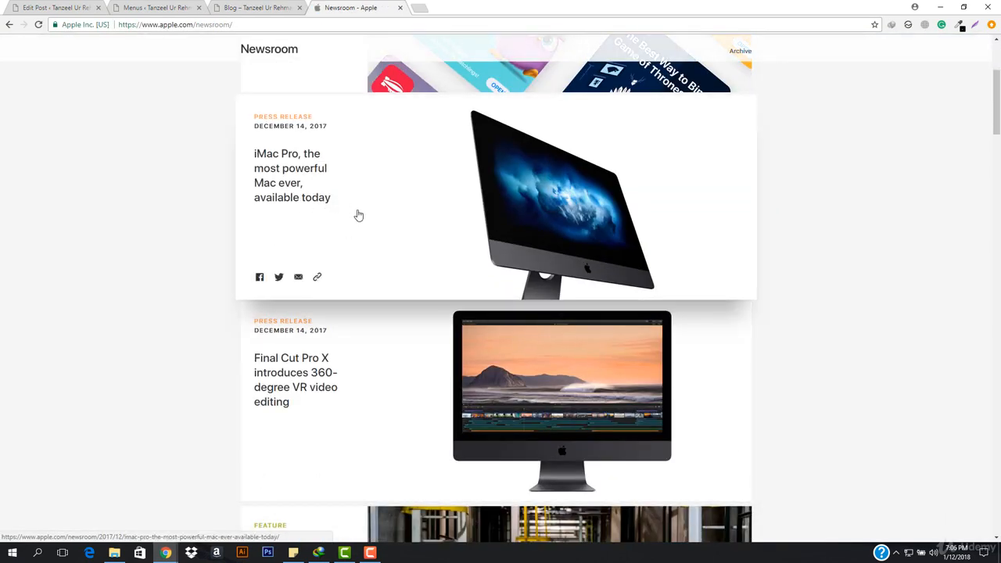
Return to the site's Blog page and examine how its posts are presented compared with Apple's newsroom.
click(258, 8)
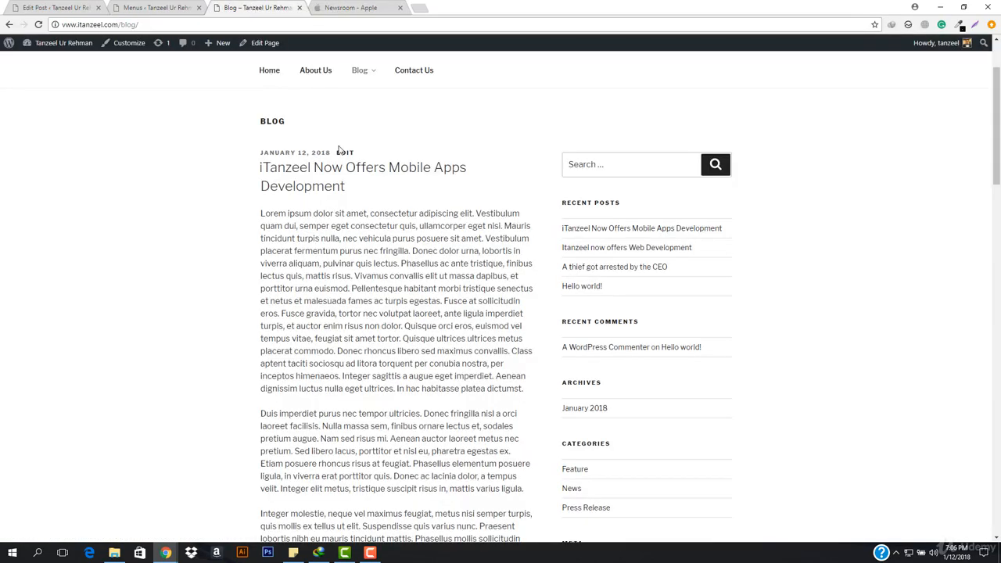
scroll(362, 250, down, 20)
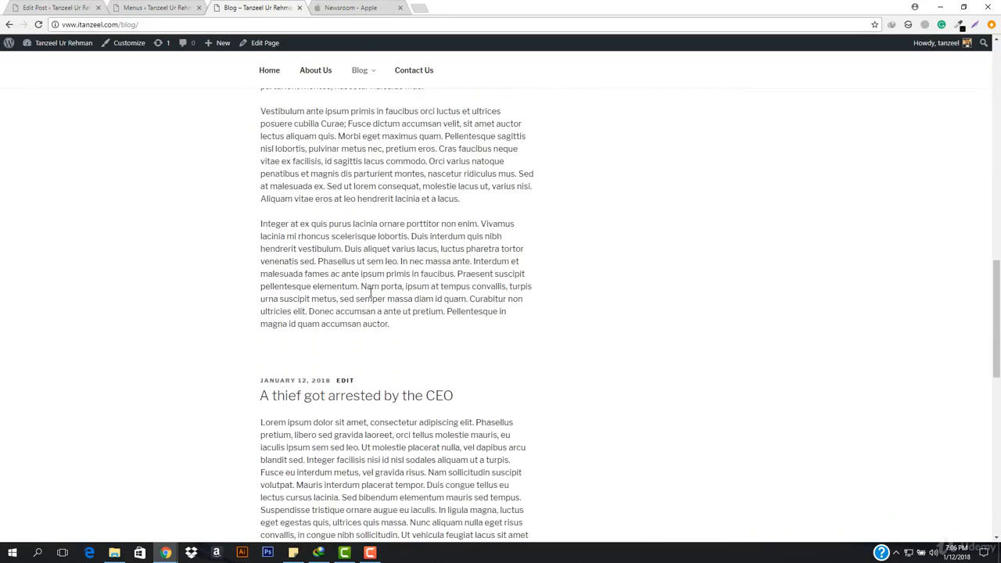
scroll(370, 293, down, 3)
scroll(371, 292, up, 5)
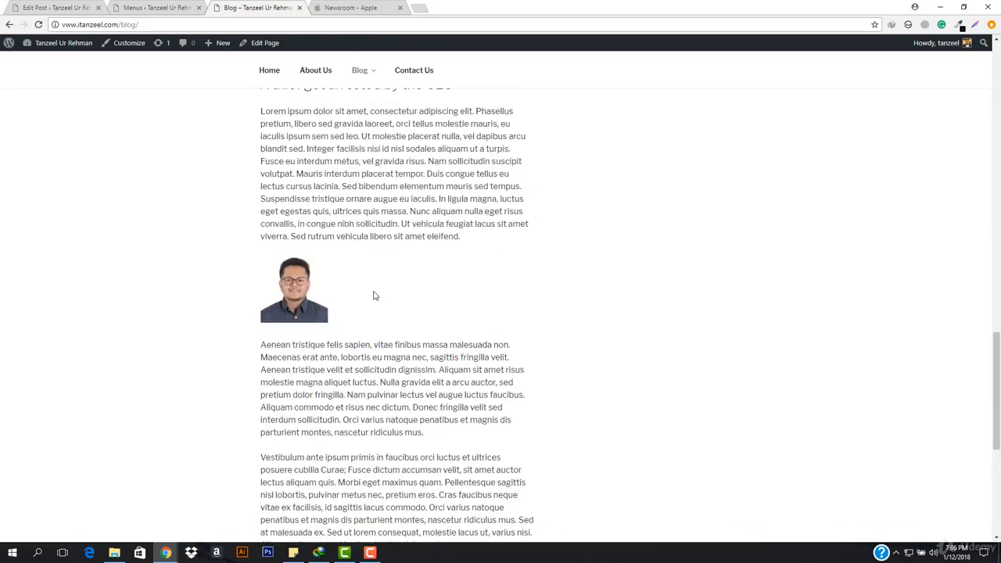
scroll(406, 233, up, 2)
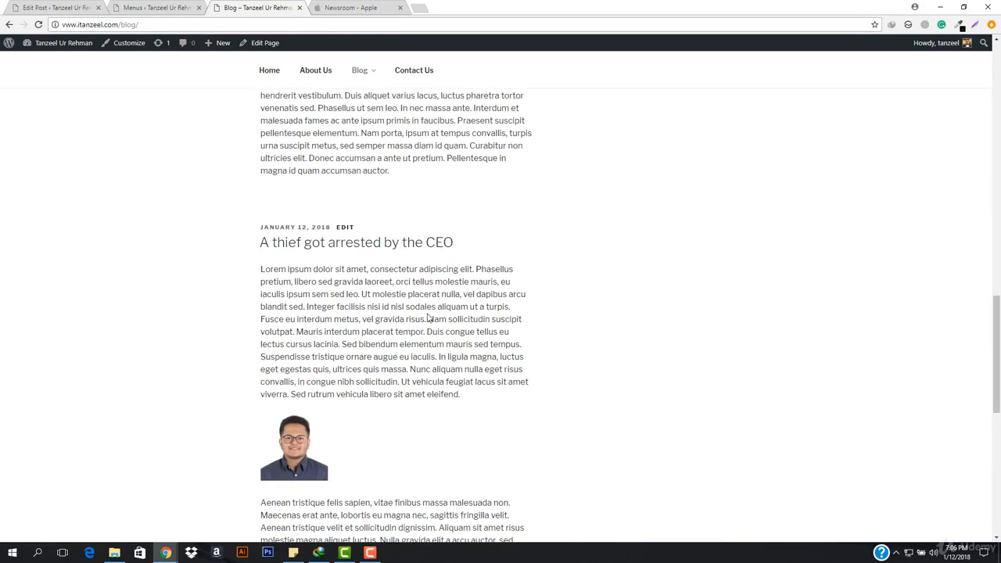
scroll(348, 236, up, 1)
scroll(345, 236, up, 20)
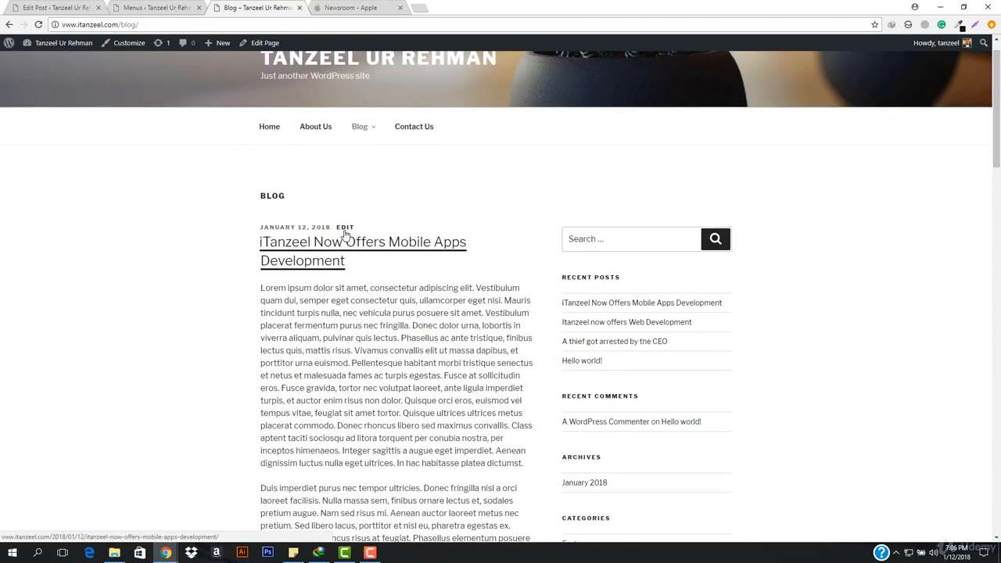